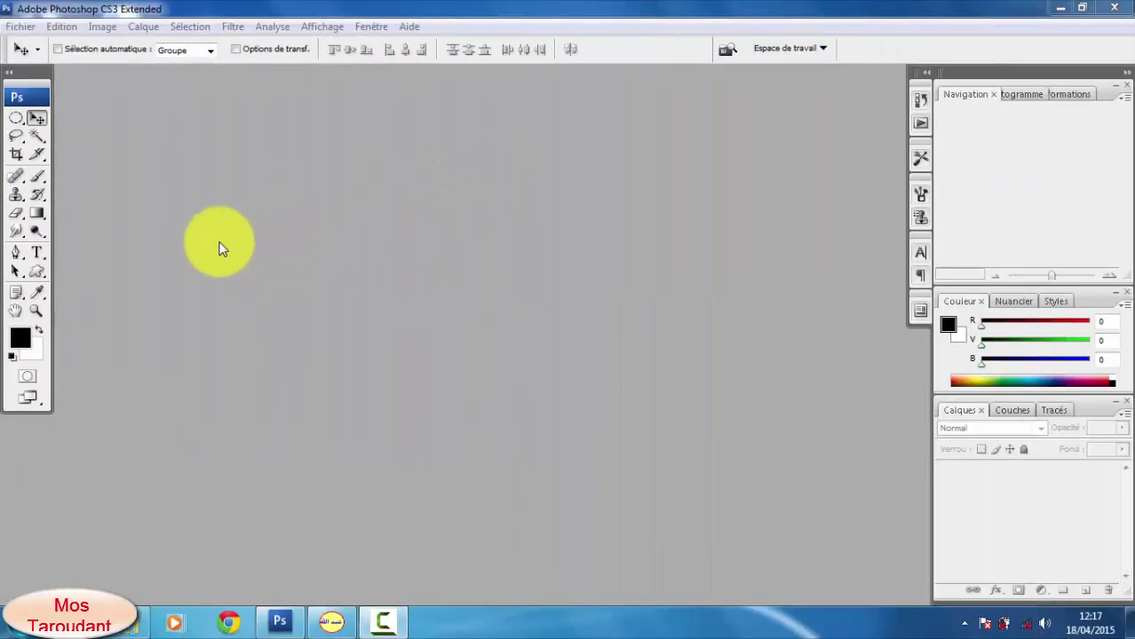
# - Start a new document with width 340 and height 220 pixels at 72 pixels/inch
pyautogui.click(28, 31)
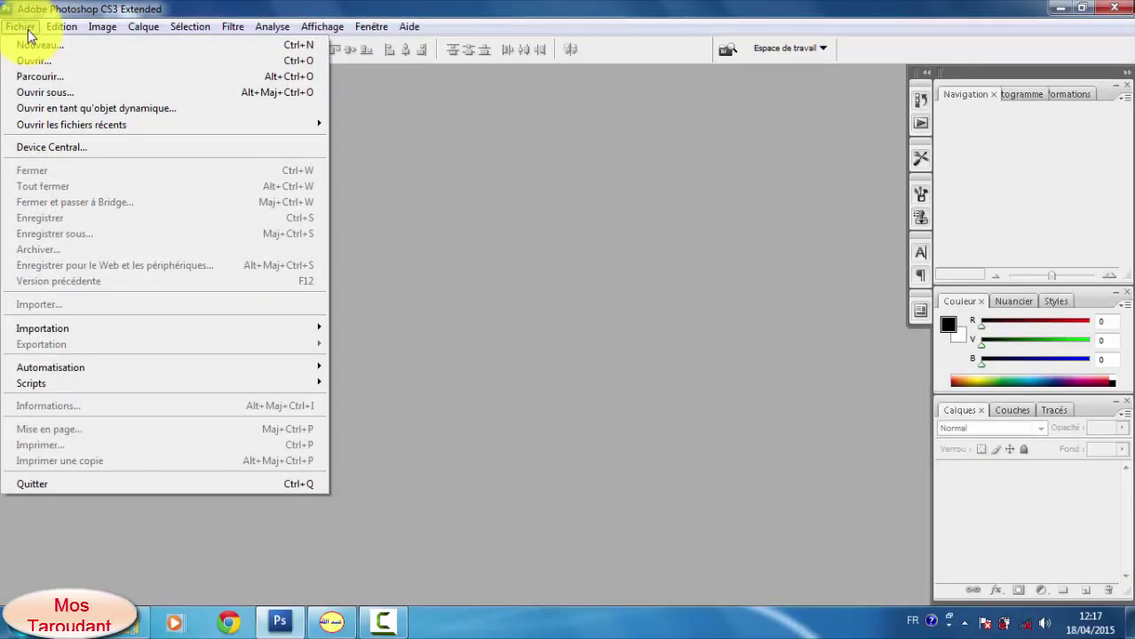
pyautogui.click(36, 44)
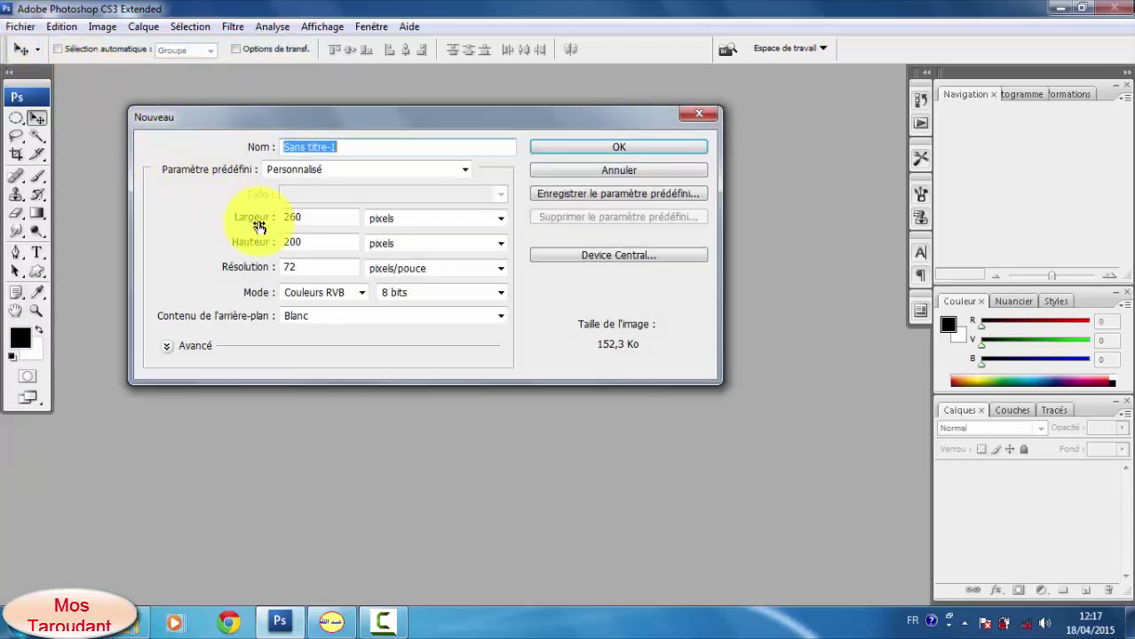
pyautogui.doubleClick(290, 218)
pyautogui.write('340')
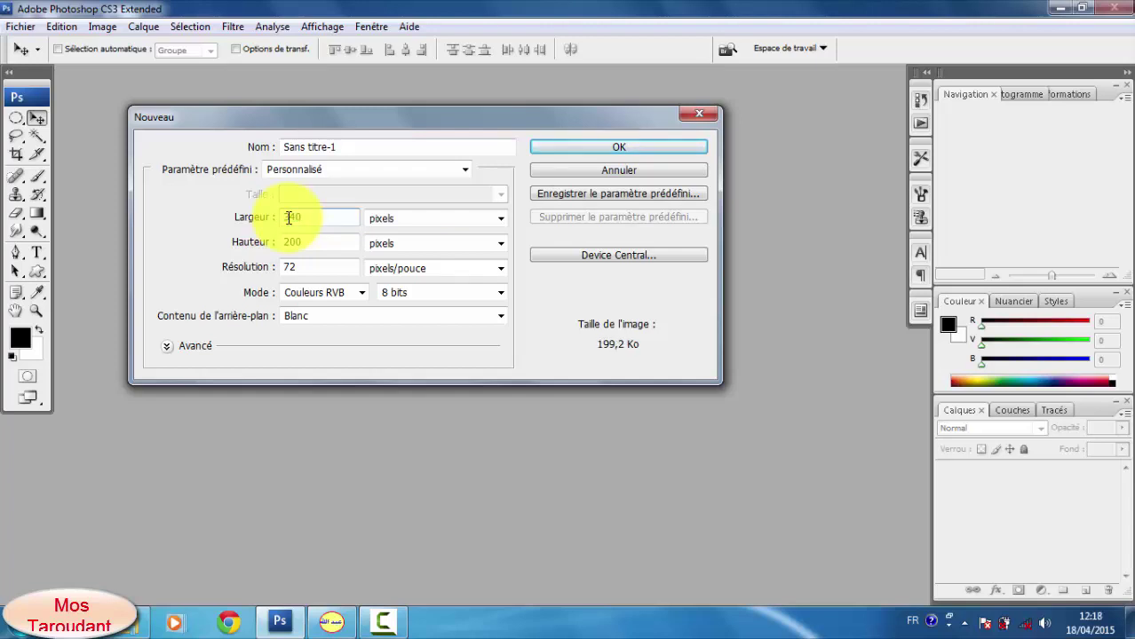
pyautogui.moveTo(292, 242); pyautogui.dragTo(328, 245)
pyautogui.write('220')
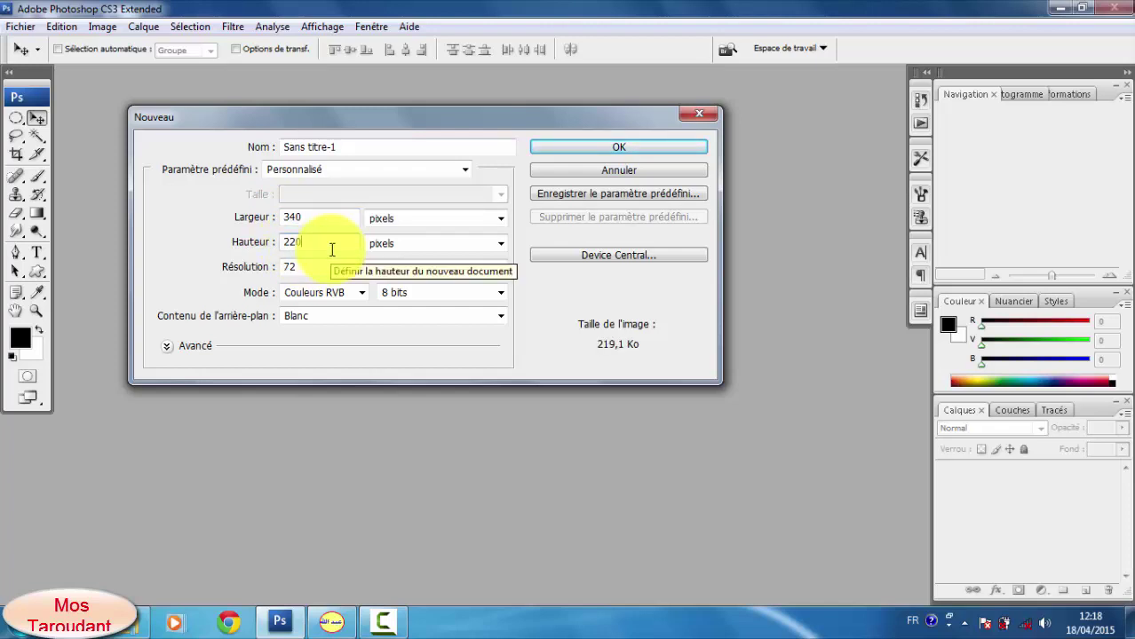
# - Create the 340 × 220 document and draw a wide elliptical selection across its middle
pyautogui.click(571, 148)
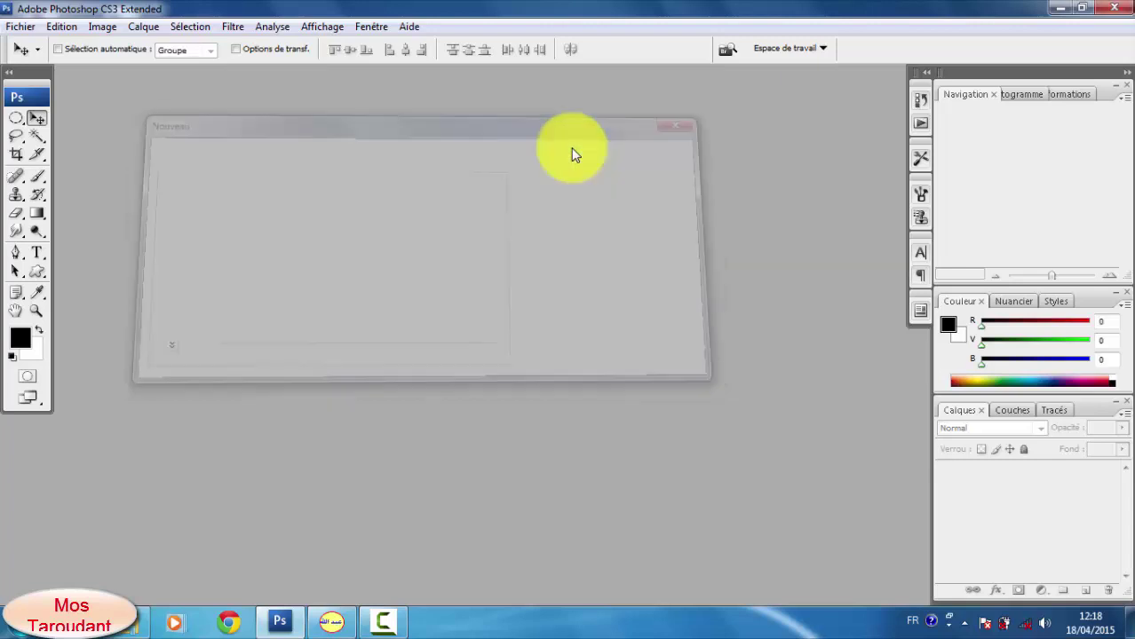
pyautogui.moveTo(230, 86)
pyautogui.mouseDown()
pyautogui.moveTo(329, 137)
pyautogui.moveTo(471, 169)
pyautogui.mouseUp()
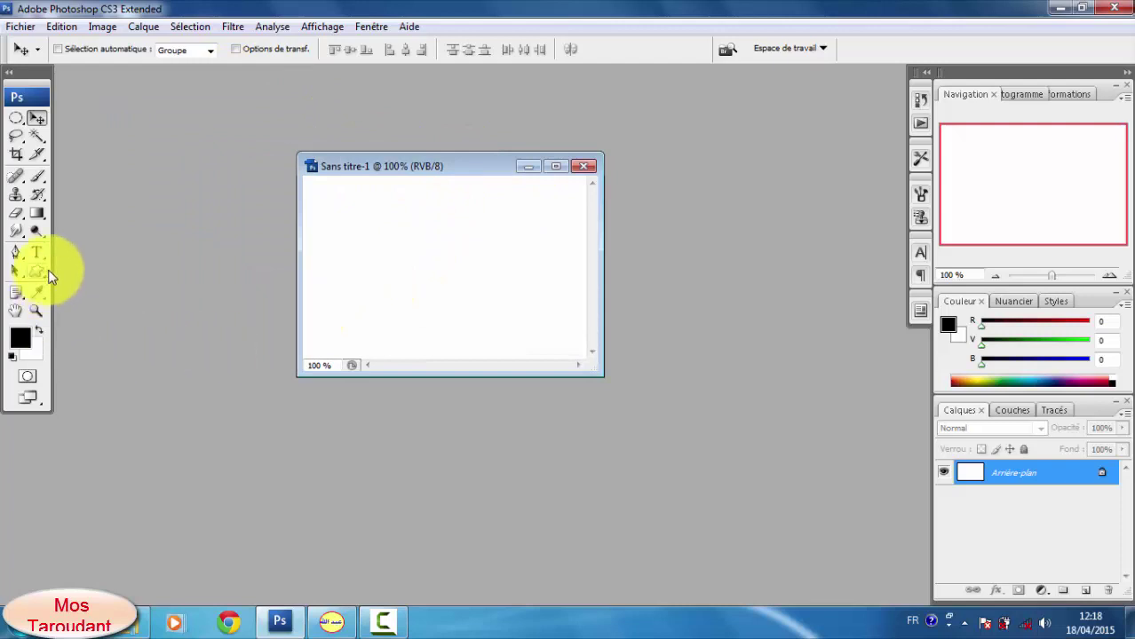
pyautogui.click(17, 118)
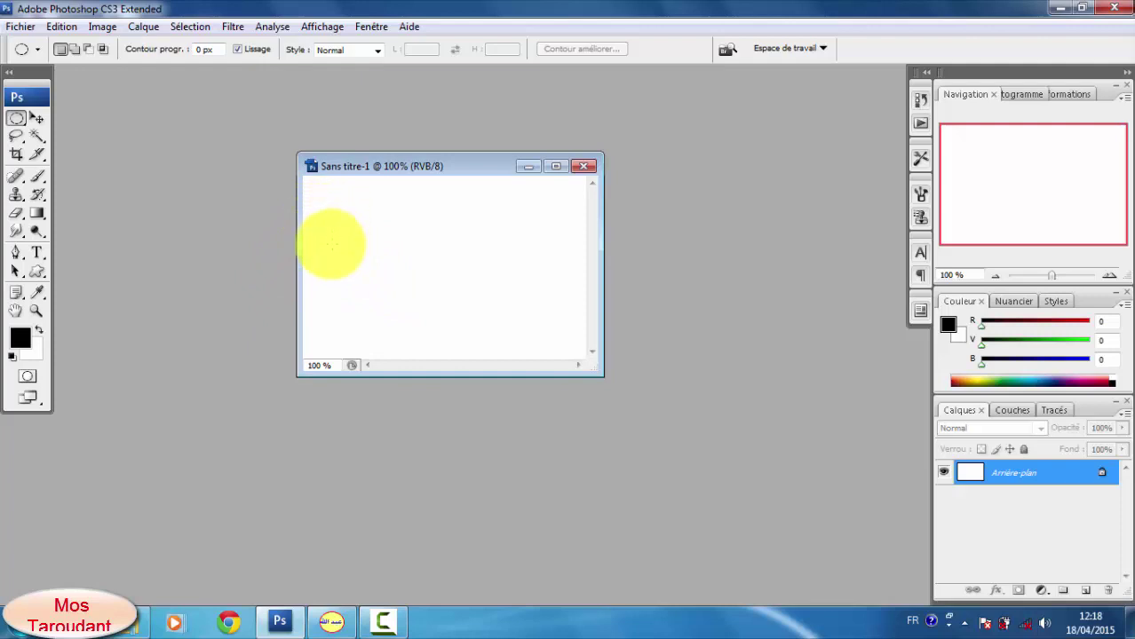
pyautogui.moveTo(330, 233); pyautogui.dragTo(575, 335)
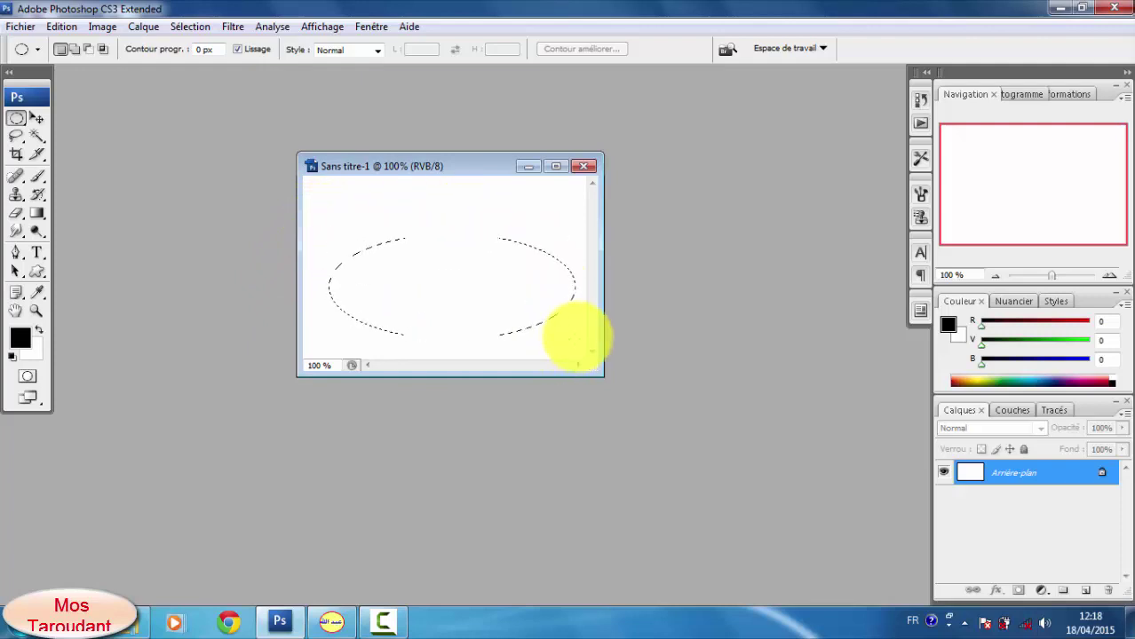
pyautogui.moveTo(577, 338); pyautogui.dragTo(576, 336)
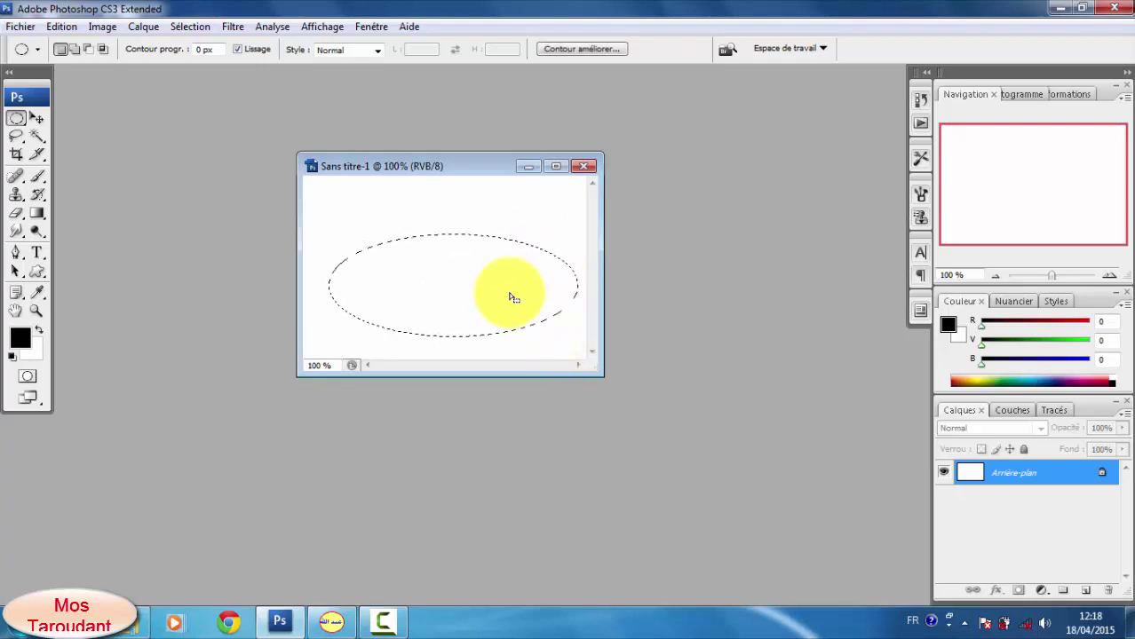
pyautogui.moveTo(458, 246); pyautogui.dragTo(450, 226)
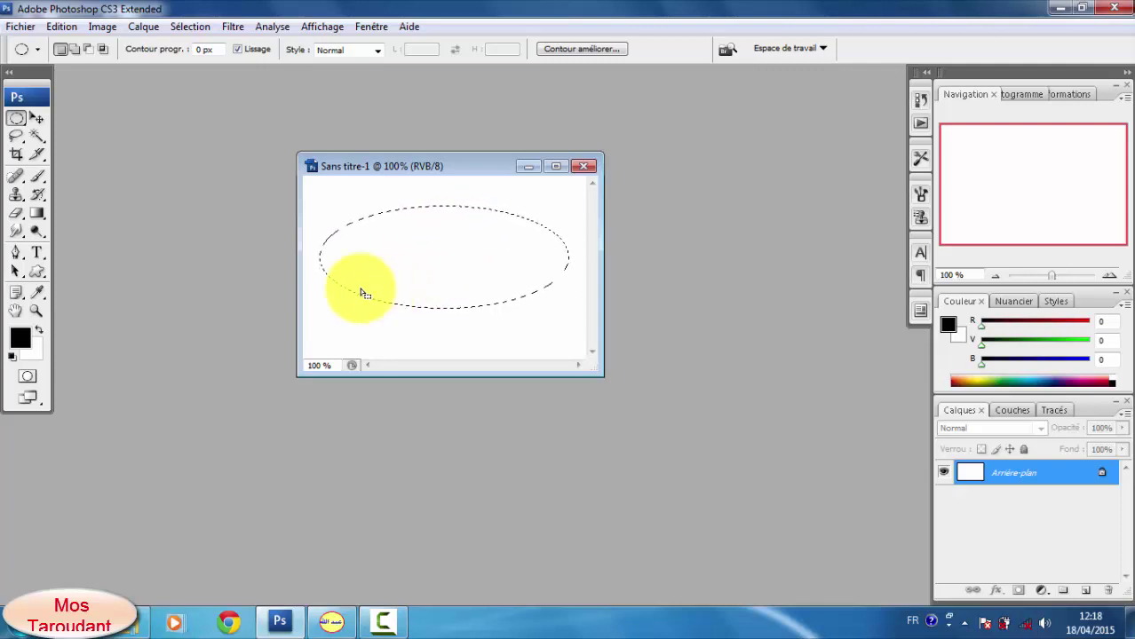
# - Fill the oval selection with the black foreground colour at 100% opacity
pyautogui.click(61, 25)
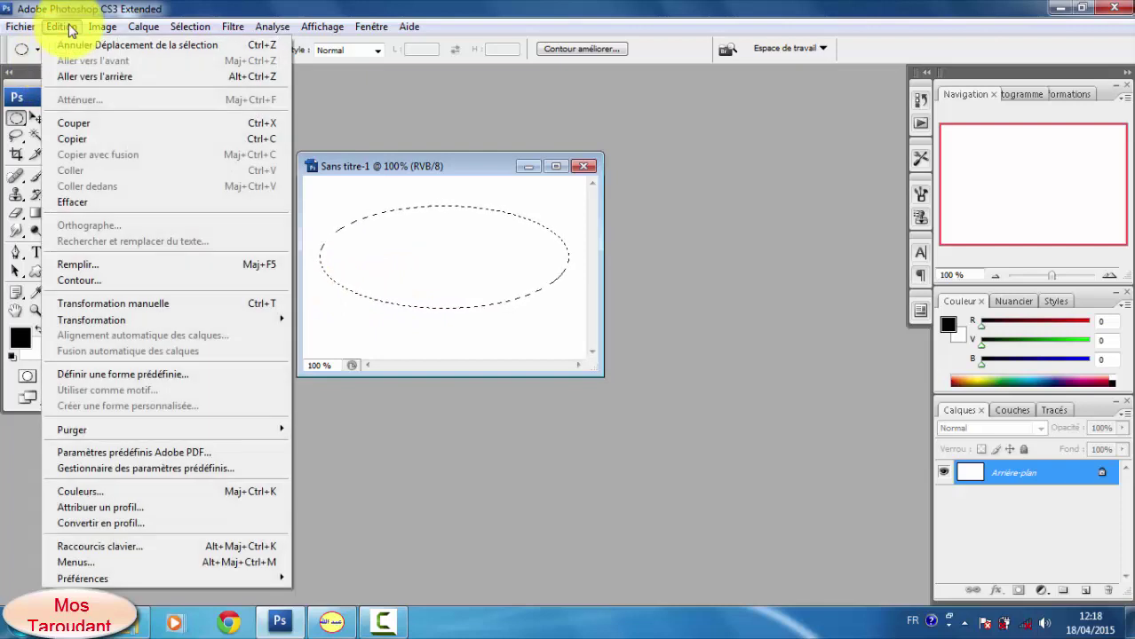
pyautogui.click(79, 262)
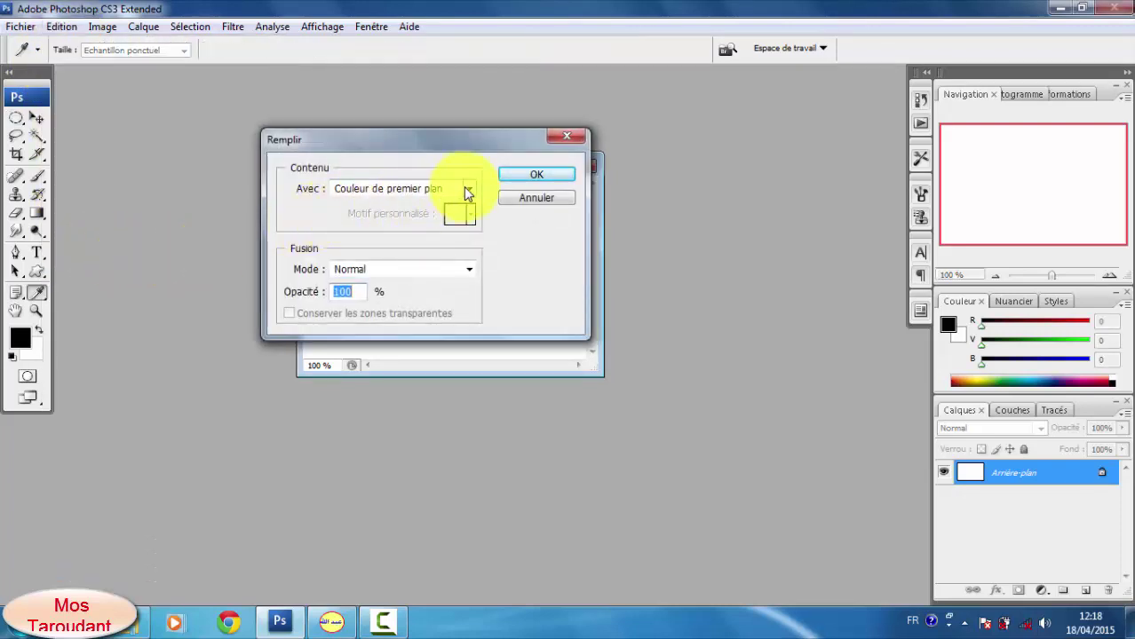
pyautogui.click(531, 182)
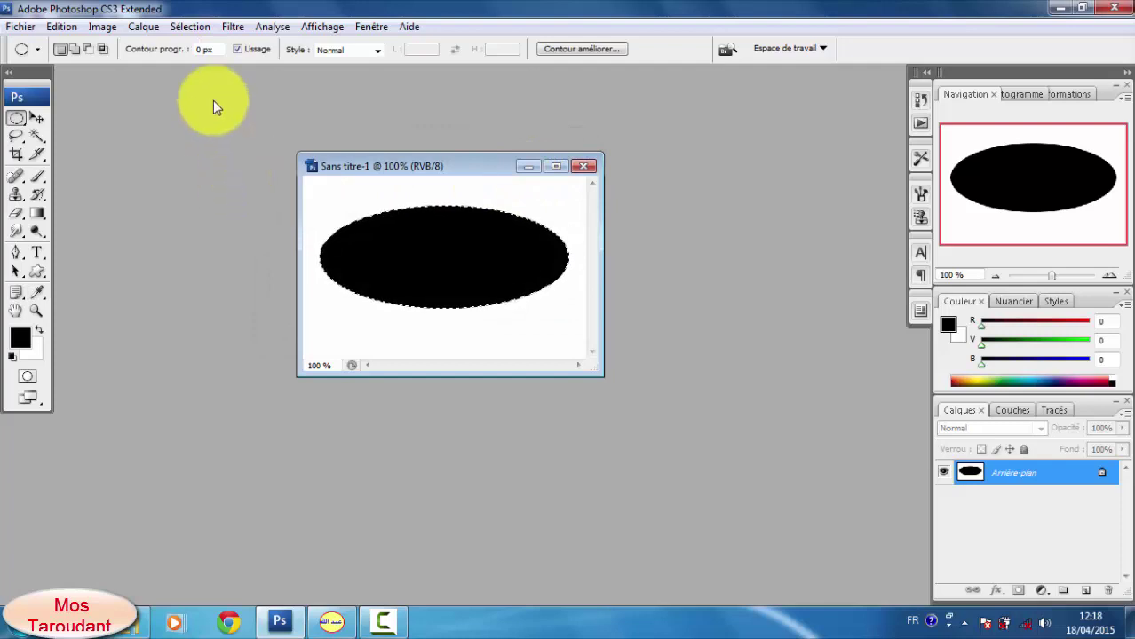
pyautogui.click(182, 29)
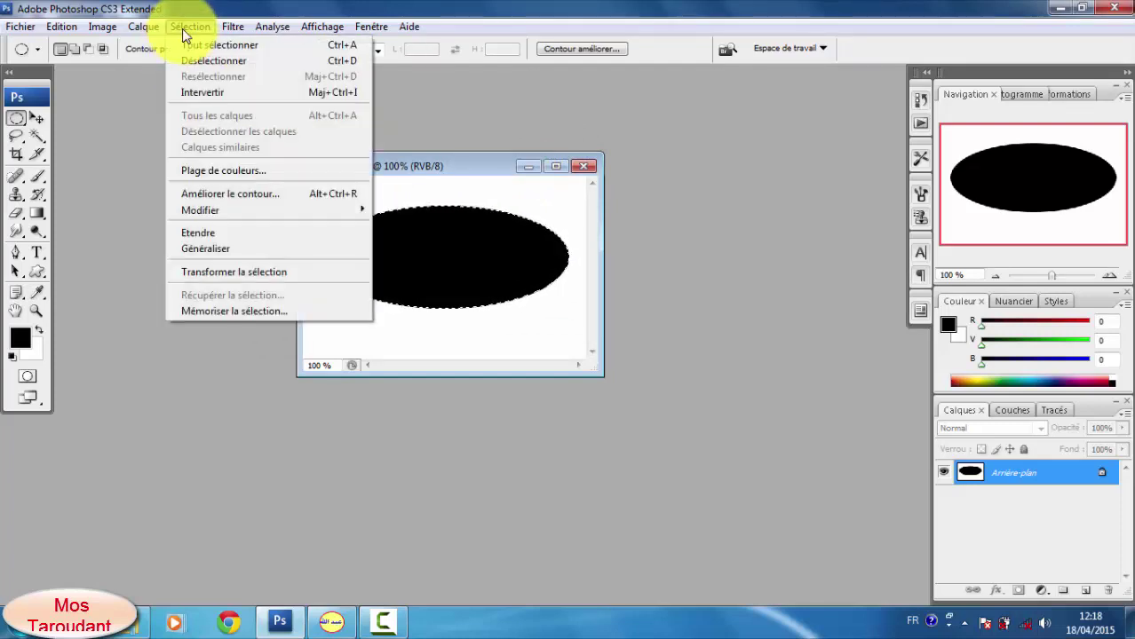
pyautogui.moveTo(200, 211)
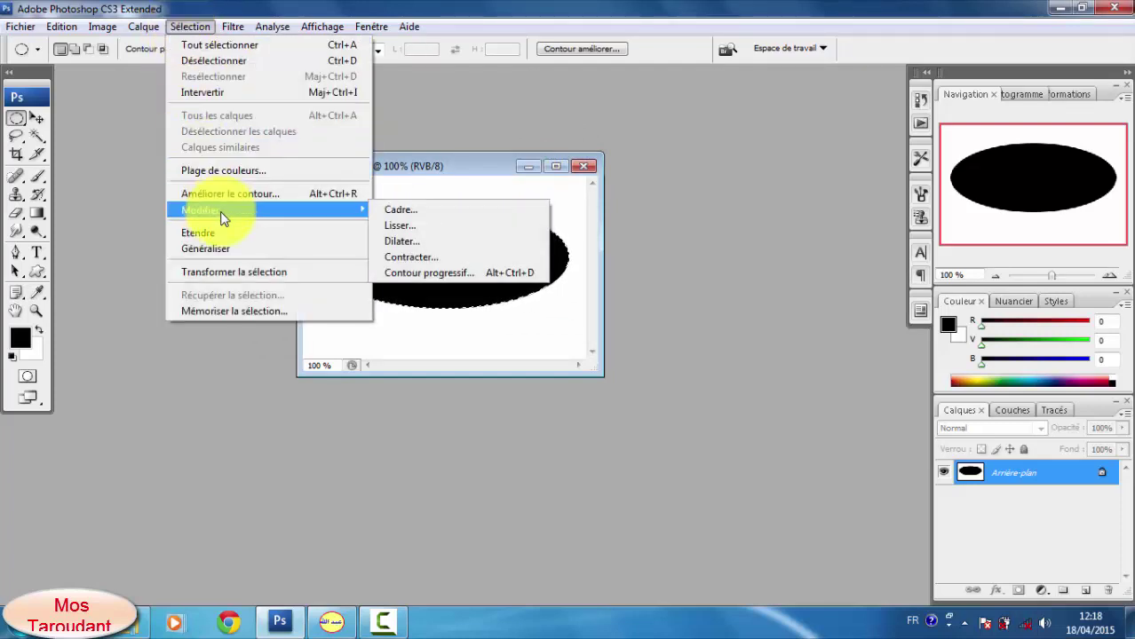
# - Contract the selection by 4 pixels and delete its interior, leaving a thin black ring
pyautogui.click(419, 259)
pyautogui.moveTo(555, 188)
pyautogui.mouseDown()
pyautogui.moveTo(657, 233)
pyautogui.moveTo(719, 284)
pyautogui.mouseUp()
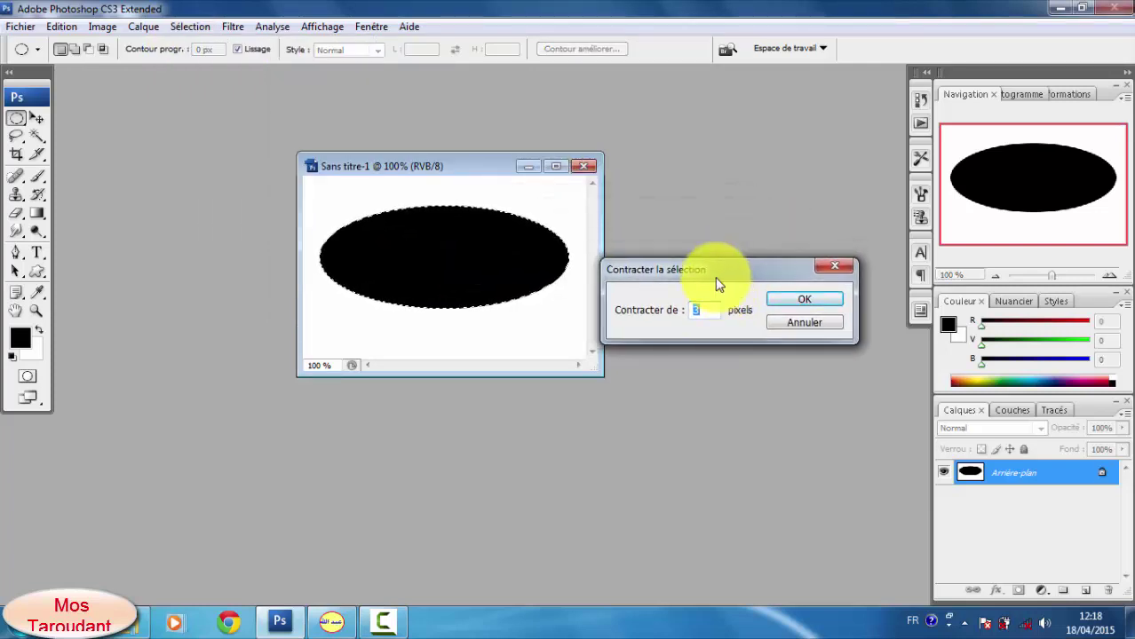
pyautogui.write('4')
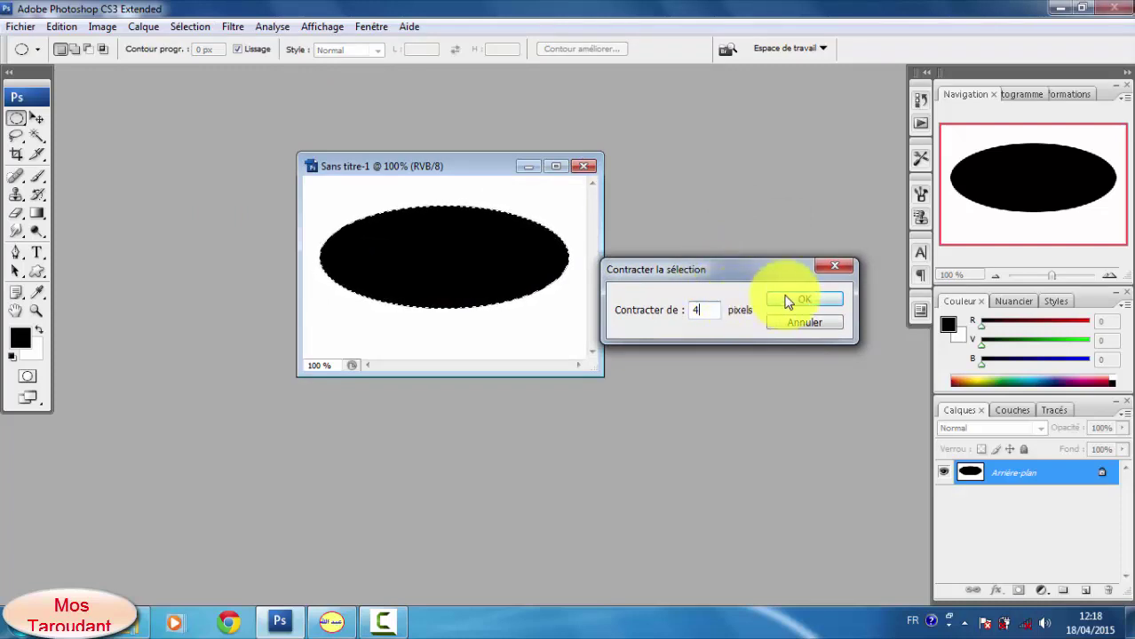
pyautogui.click(786, 302)
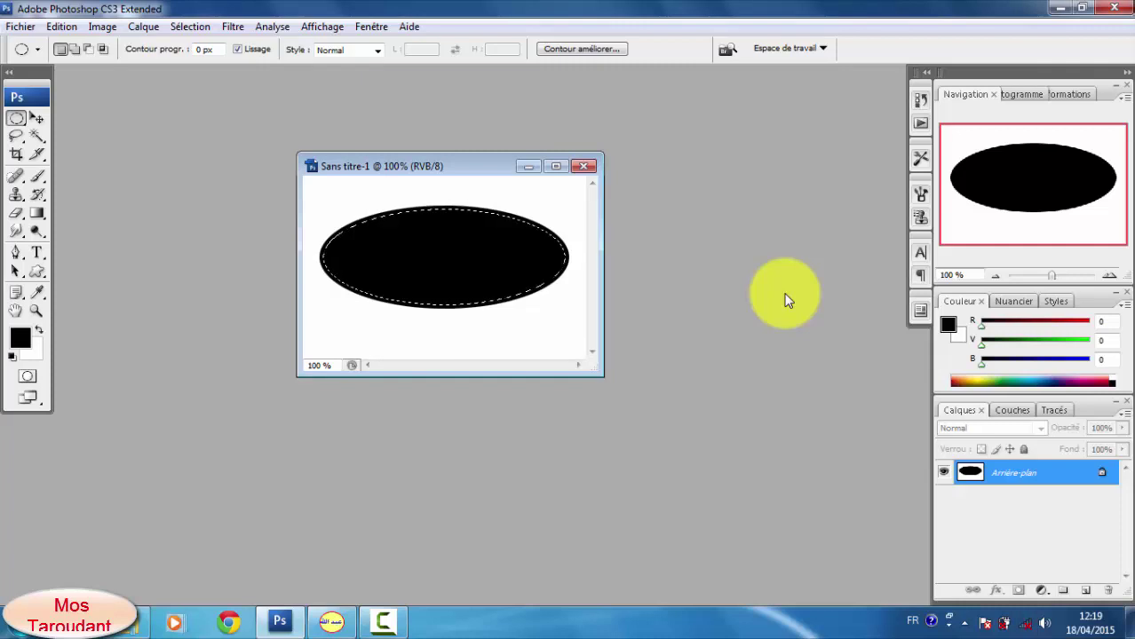
pyautogui.press('Delete')
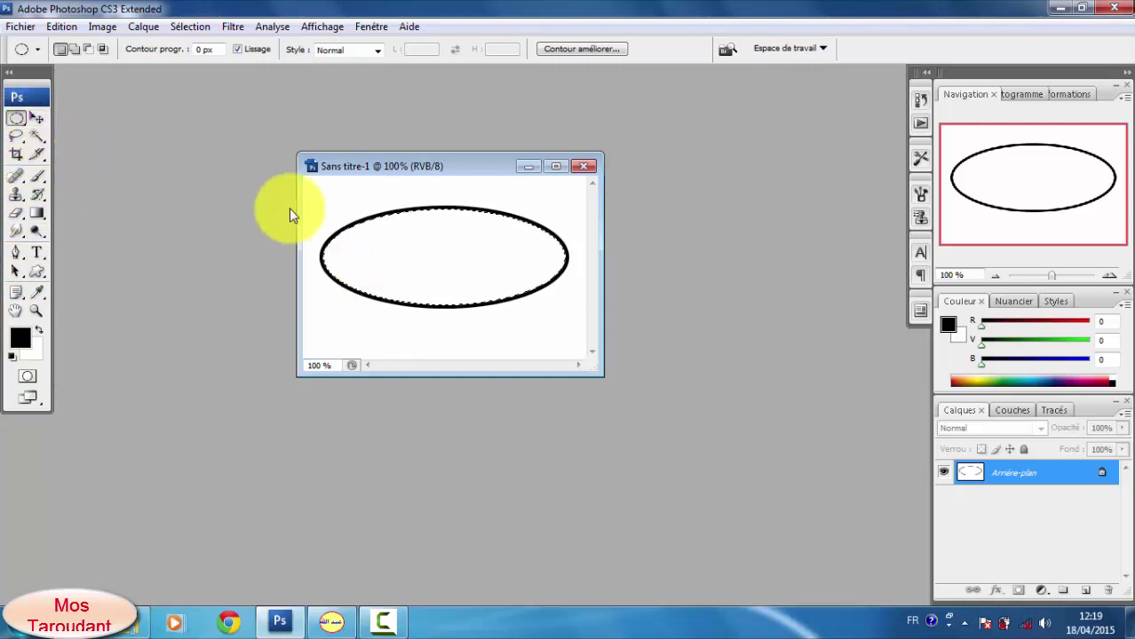
# - Deselect and draw a smaller elliptical selection centred inside the outer ring
pyautogui.click(398, 258)
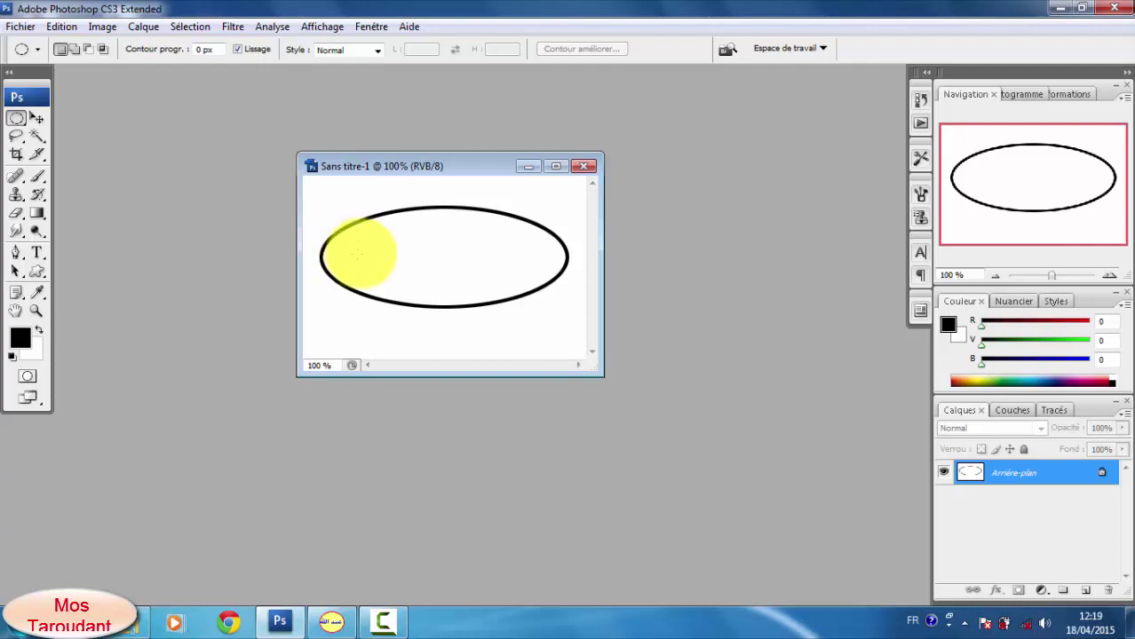
pyautogui.moveTo(364, 246)
pyautogui.mouseDown()
pyautogui.moveTo(527, 289)
pyautogui.moveTo(515, 303)
pyautogui.moveTo(546, 302)
pyautogui.mouseUp()
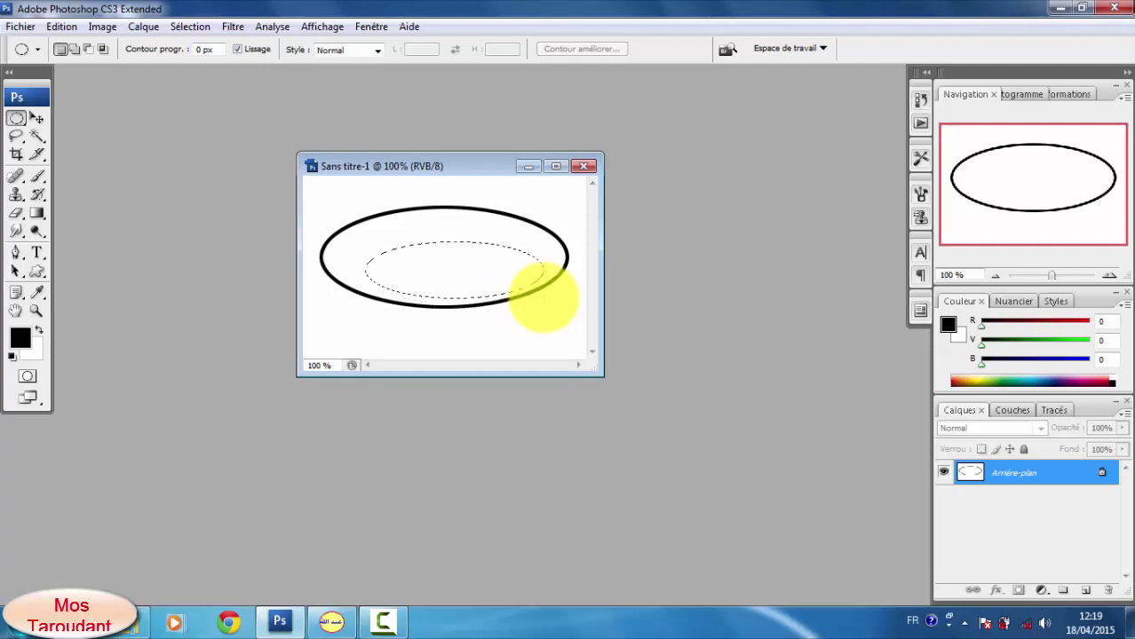
pyautogui.moveTo(542, 298); pyautogui.dragTo(531, 285)
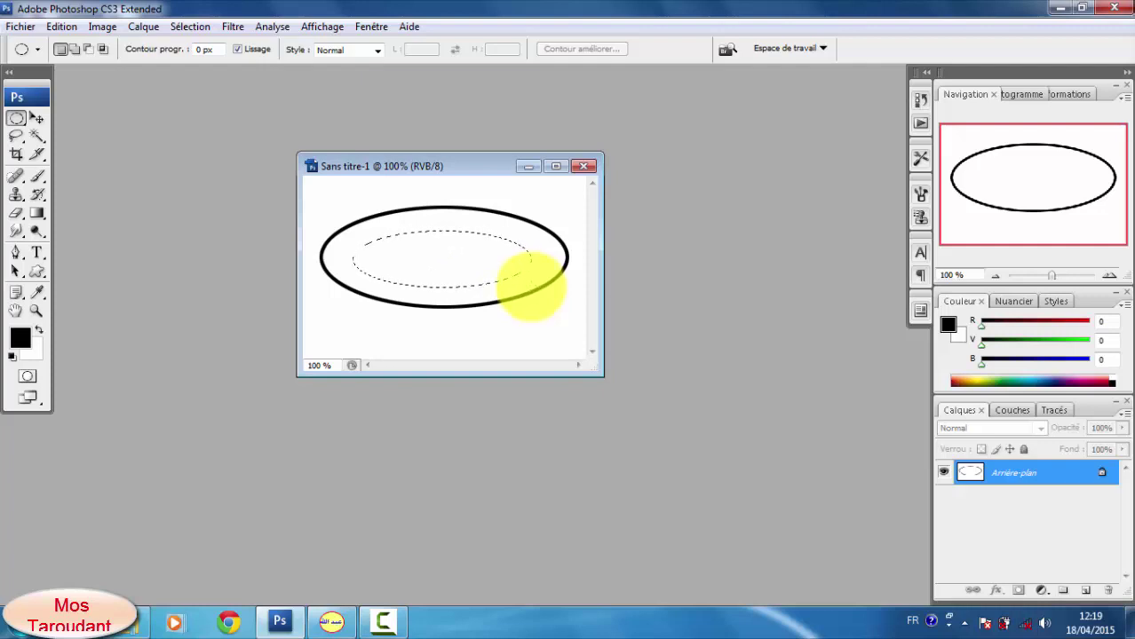
pyautogui.moveTo(531, 284); pyautogui.dragTo(531, 284)
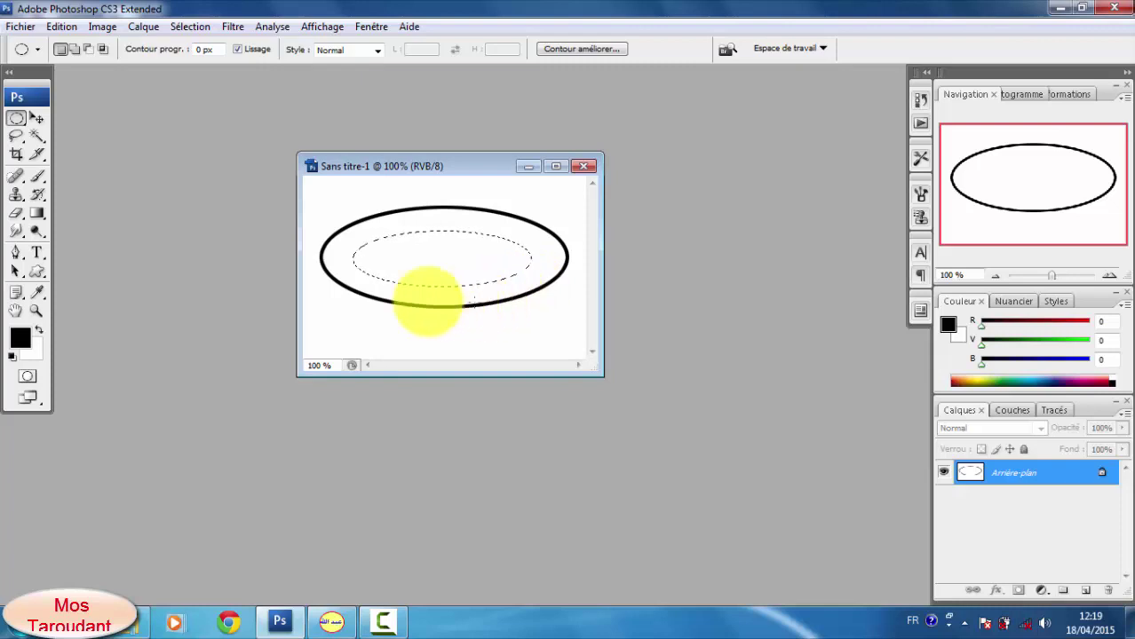
# - Fill the inner oval selection with the black foreground colour
pyautogui.click(63, 29)
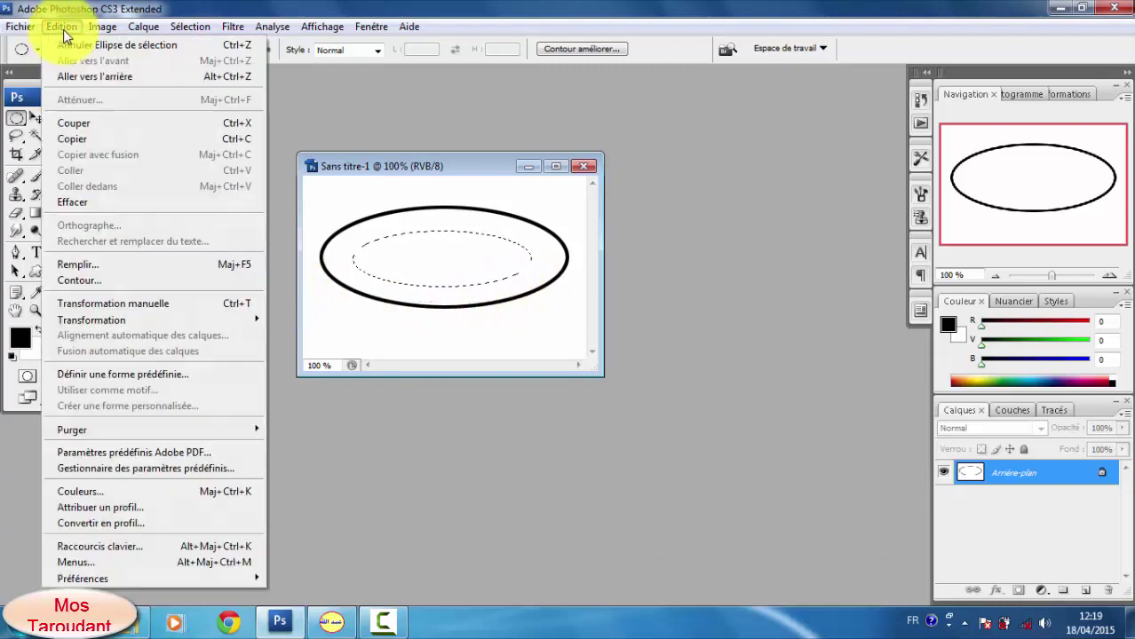
pyautogui.click(79, 269)
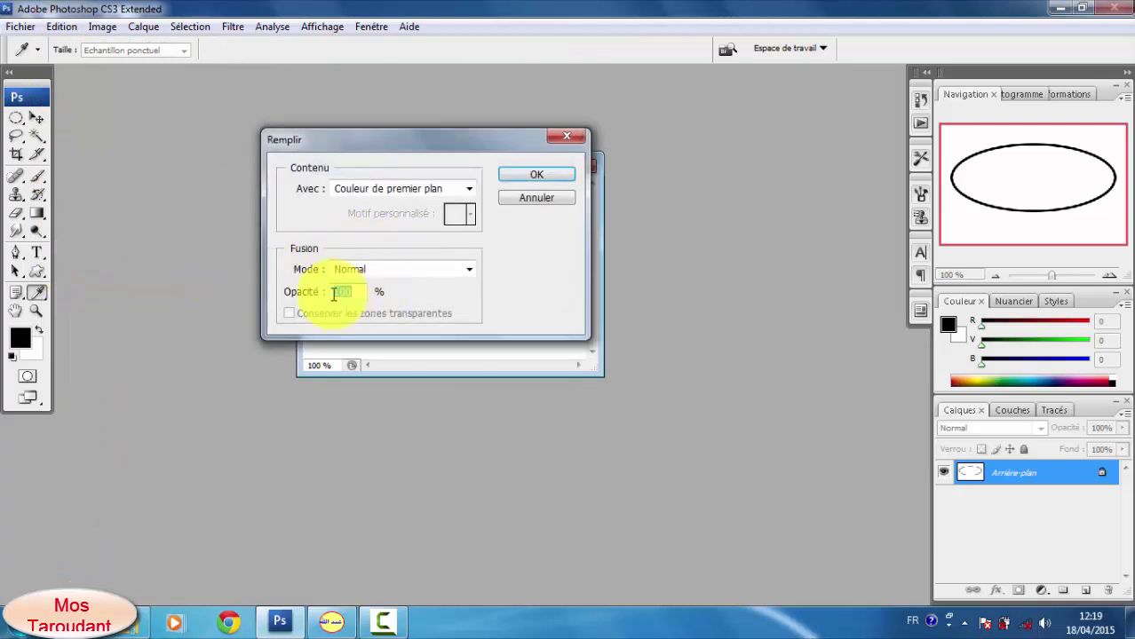
pyautogui.click(541, 177)
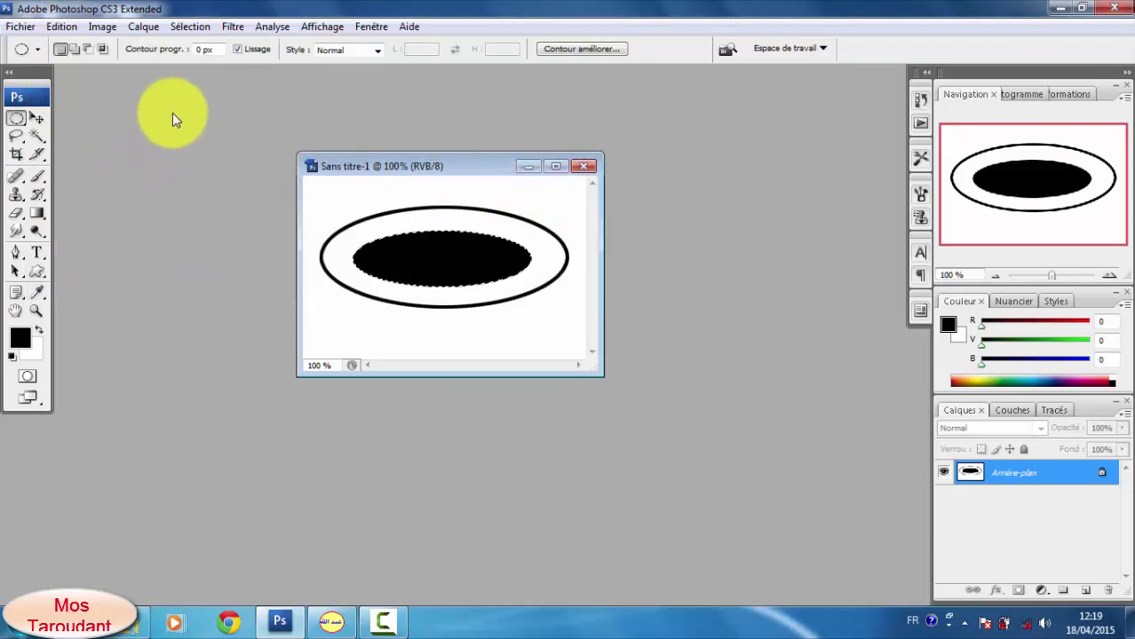
pyautogui.click(177, 29)
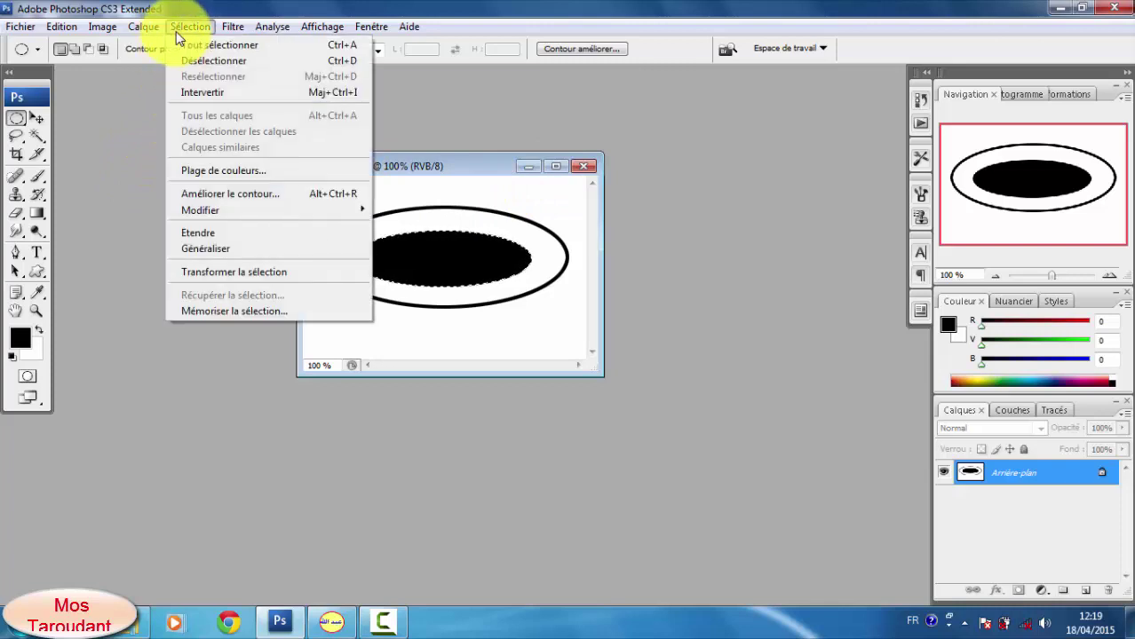
pyautogui.moveTo(201, 210)
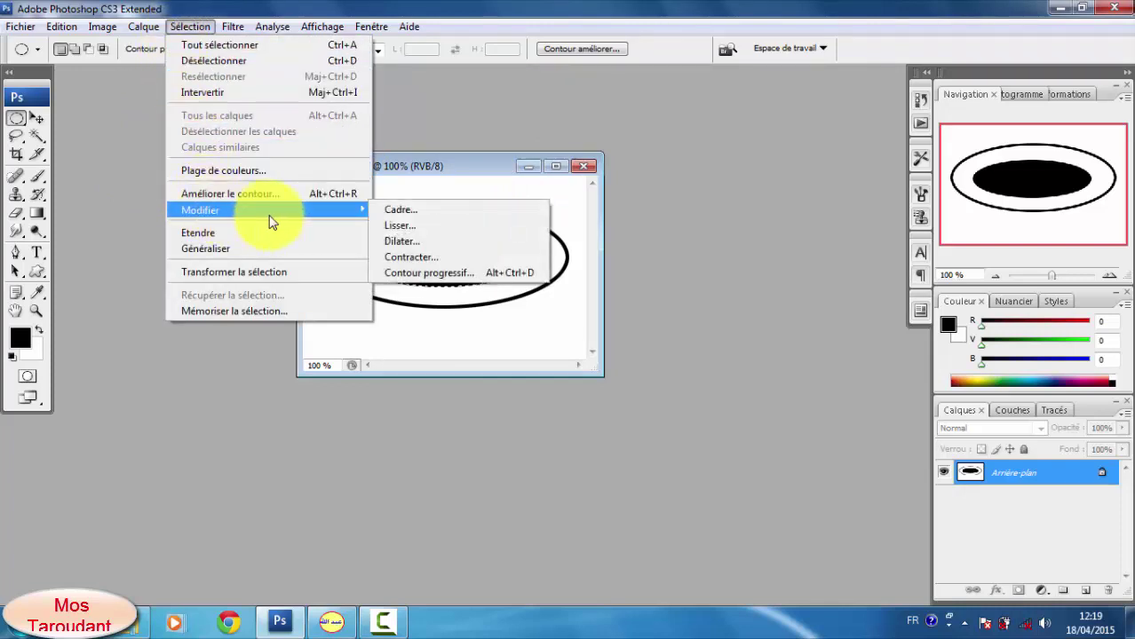
# - Contract the inner selection by 3 pixels and delete its interior to leave a second ring
pyautogui.click(412, 257)
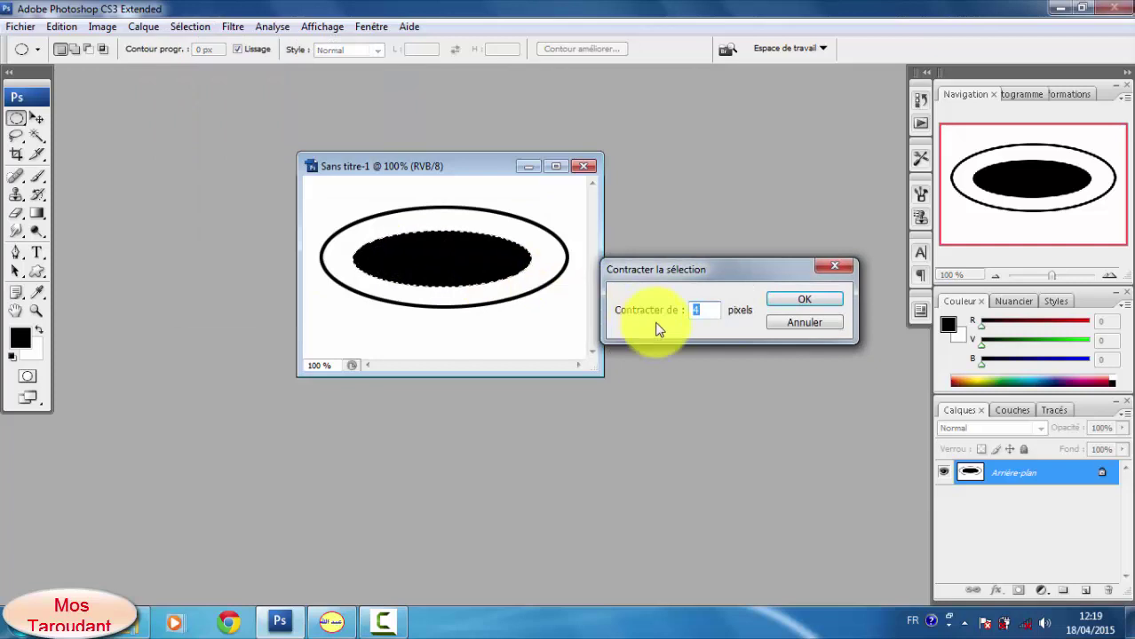
pyautogui.write('3')
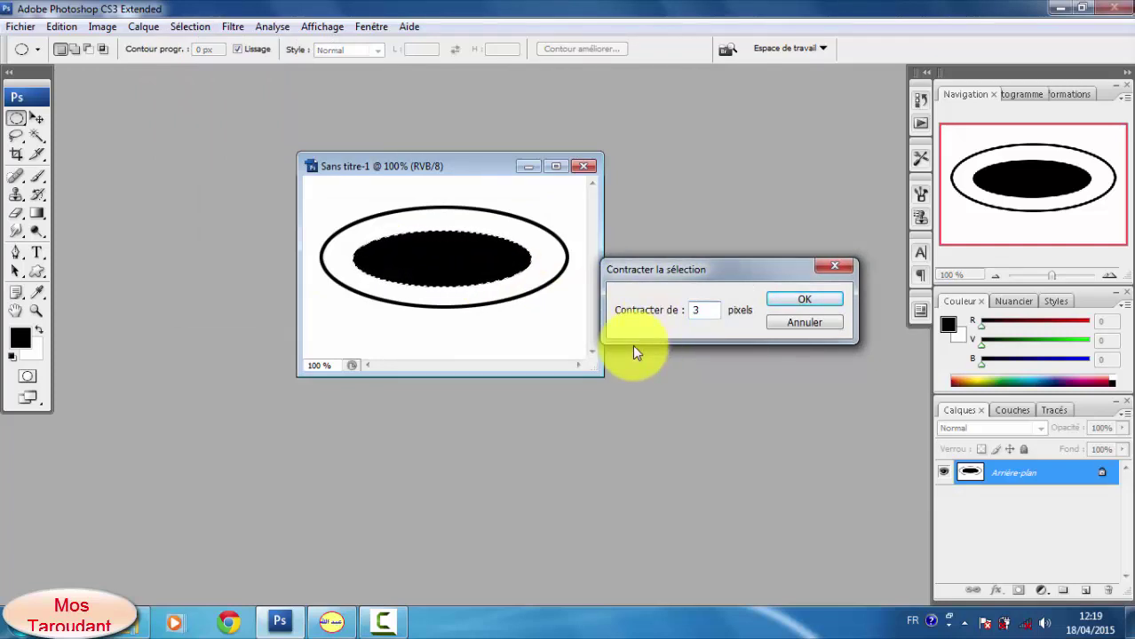
pyautogui.click(785, 305)
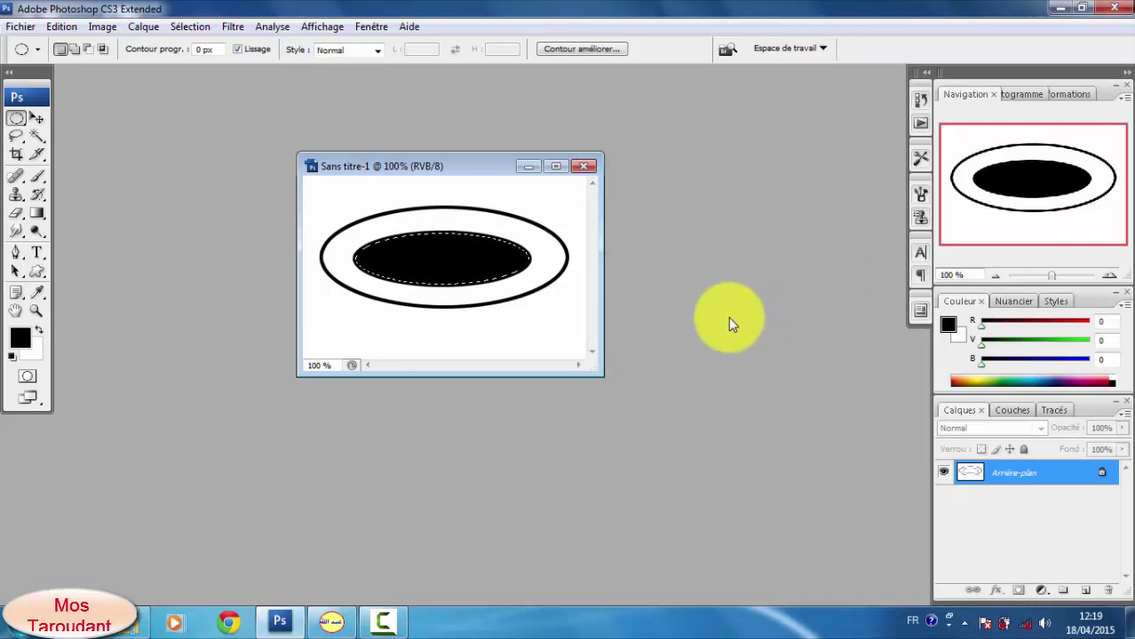
pyautogui.press('Delete')
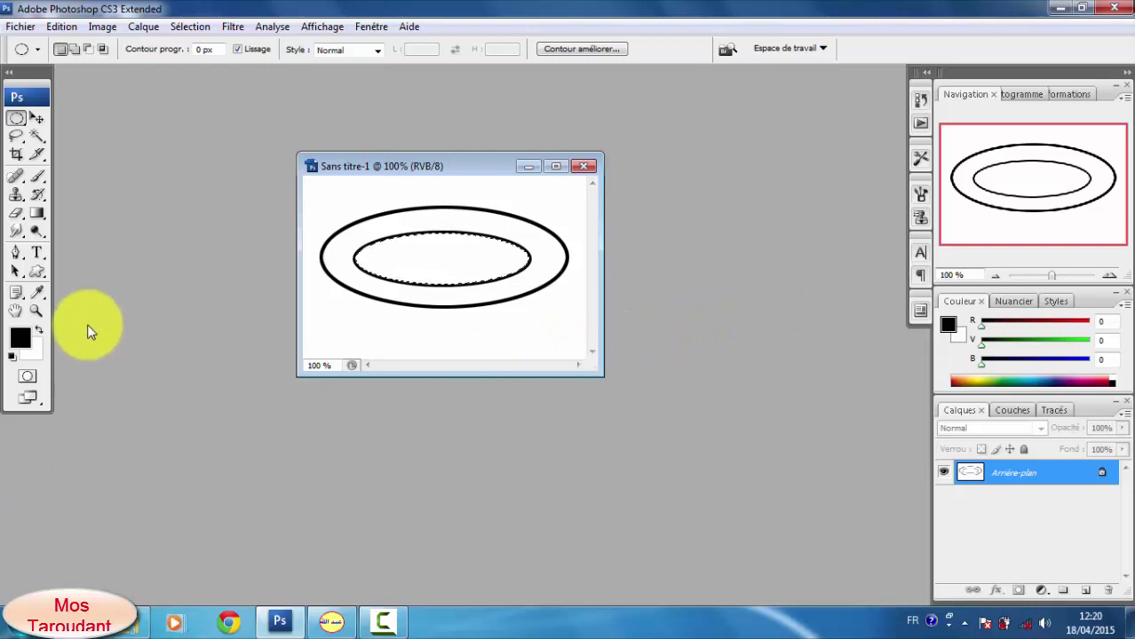
# - Add 'Mos Taroudant' in 18 pt Andalus above the inner ring and select the line
pyautogui.click(40, 252)
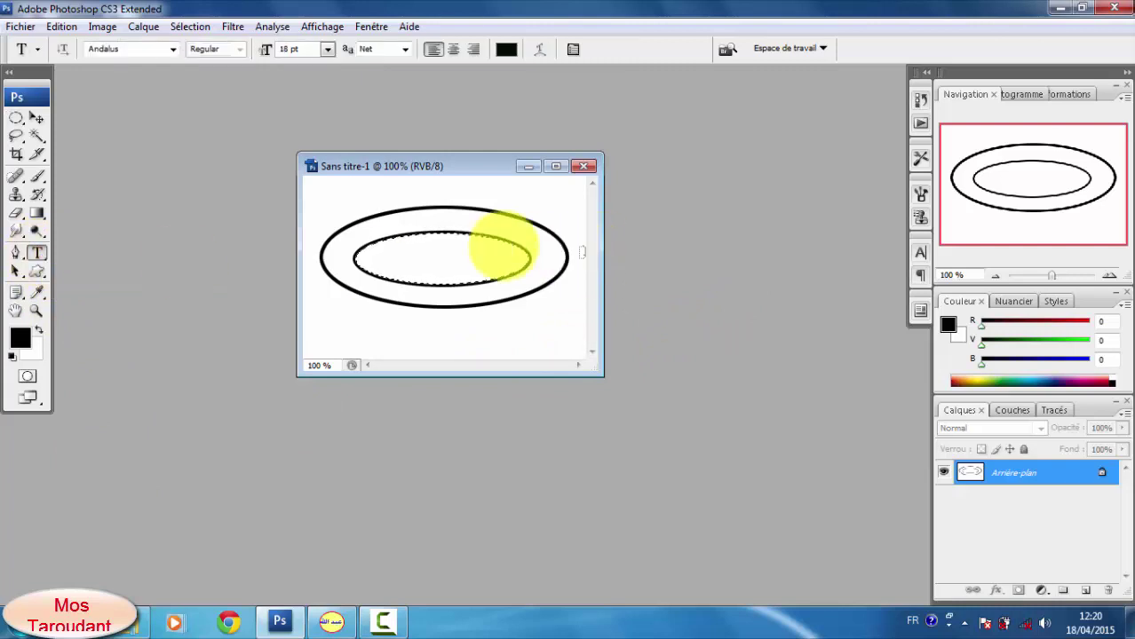
pyautogui.click(365, 232)
pyautogui.write('Mos Taroudant')
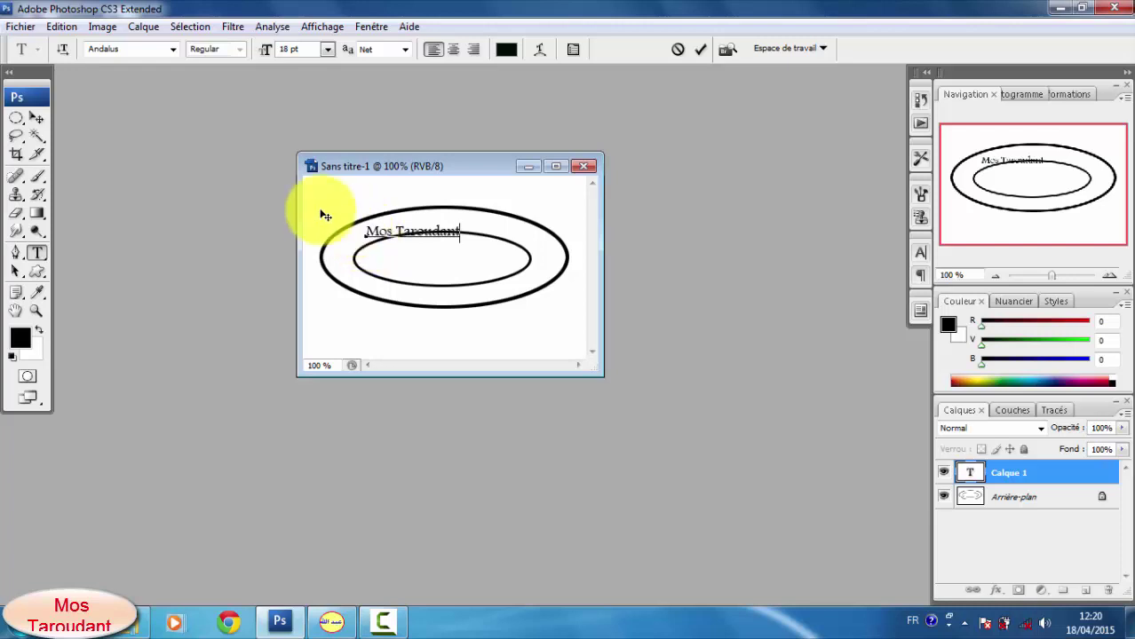
pyautogui.moveTo(397, 238); pyautogui.dragTo(448, 238)
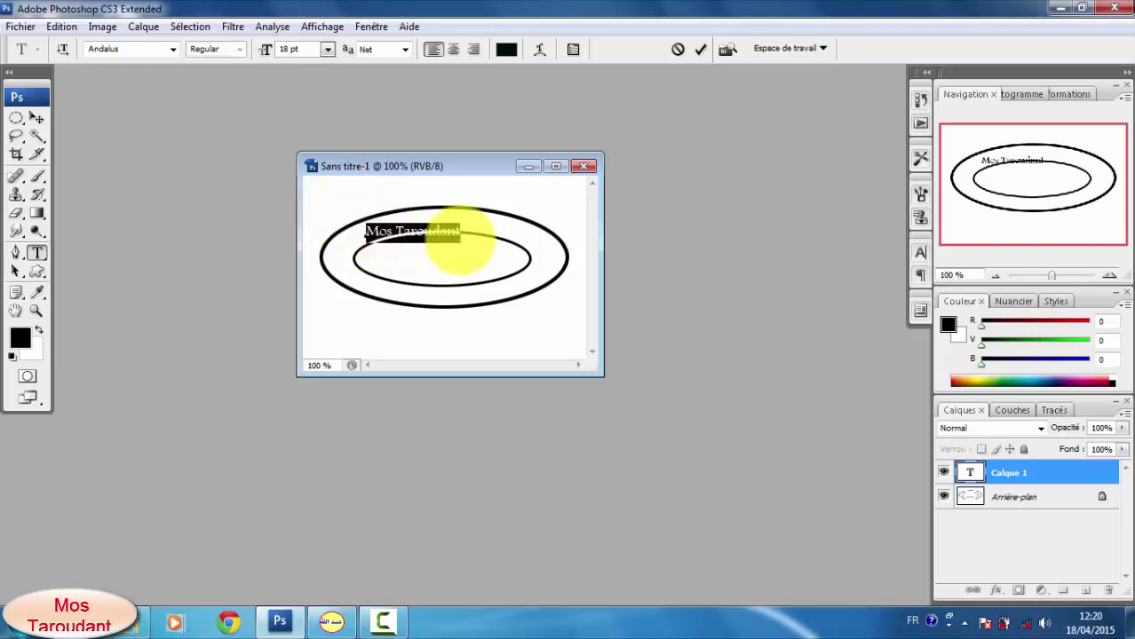
# - Warp the 'Mos Taroudant' text with the Arc style at +27% bend
pyautogui.click(542, 57)
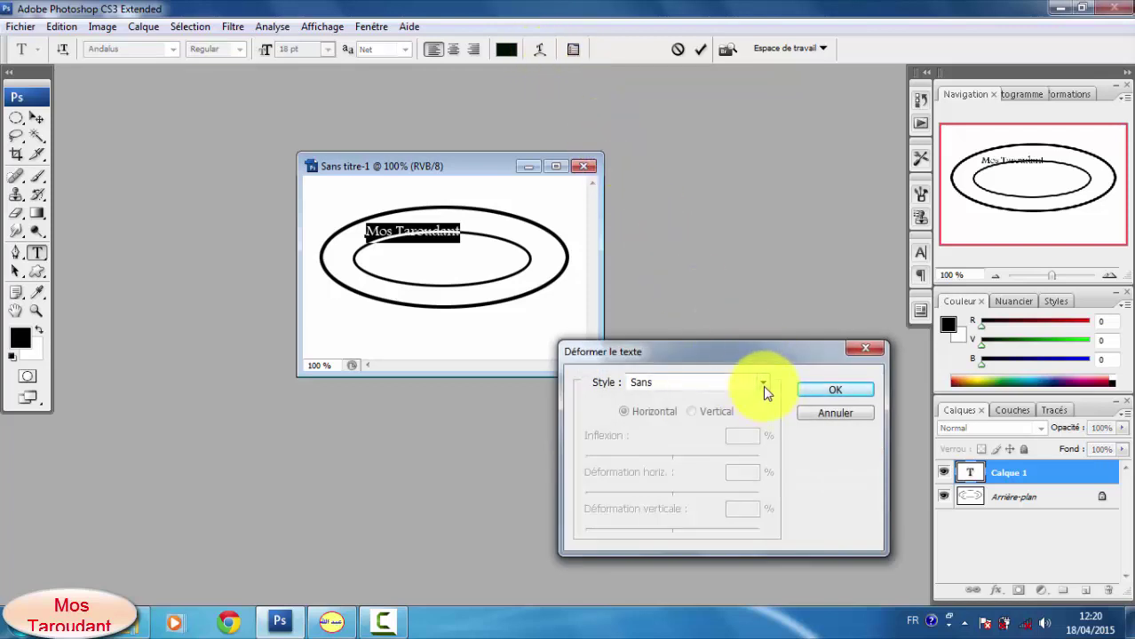
pyautogui.click(762, 384)
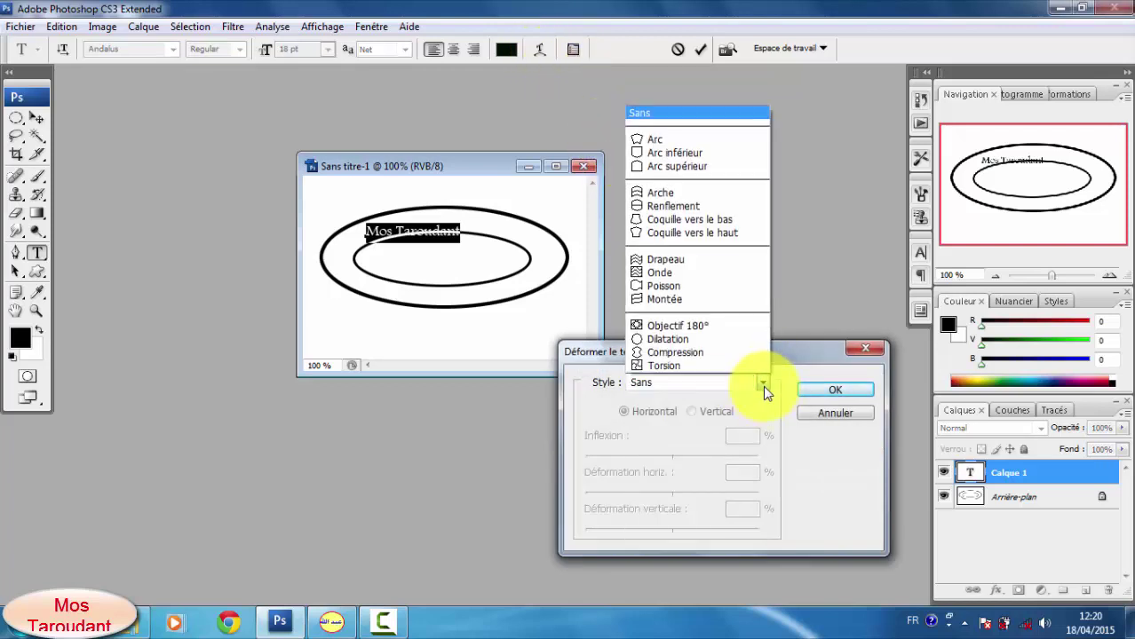
pyautogui.click(672, 144)
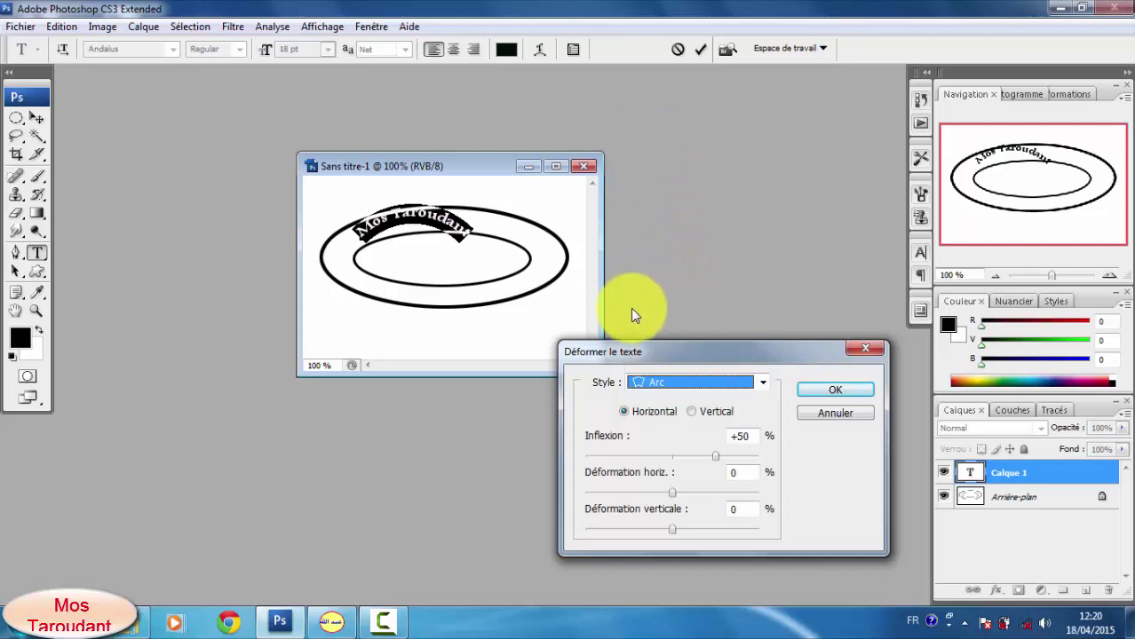
pyautogui.moveTo(718, 462); pyautogui.dragTo(699, 470)
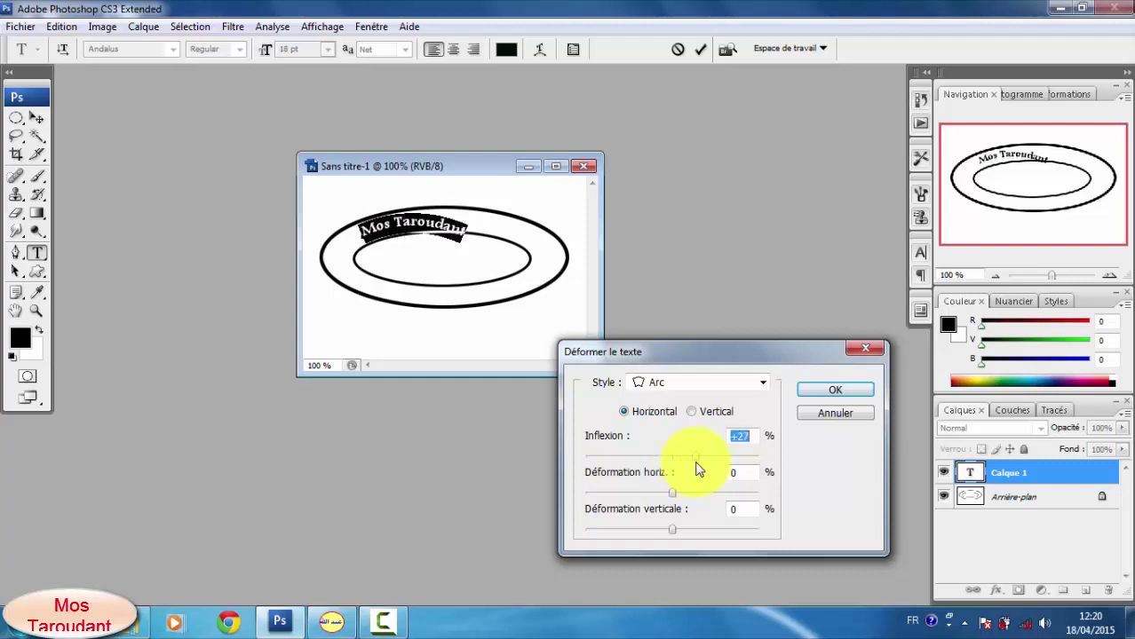
pyautogui.click(817, 392)
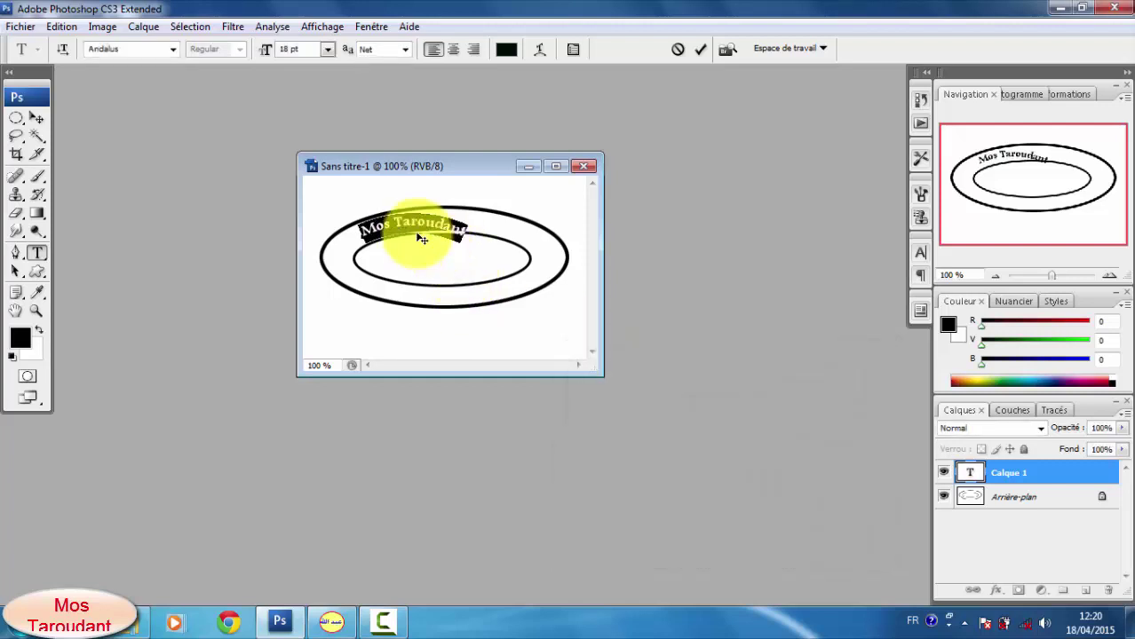
# - Centre the arched 'Mos Taroudant' text along the top of the ring and reselect its characters
pyautogui.click(38, 123)
pyautogui.moveTo(399, 224); pyautogui.dragTo(431, 215)
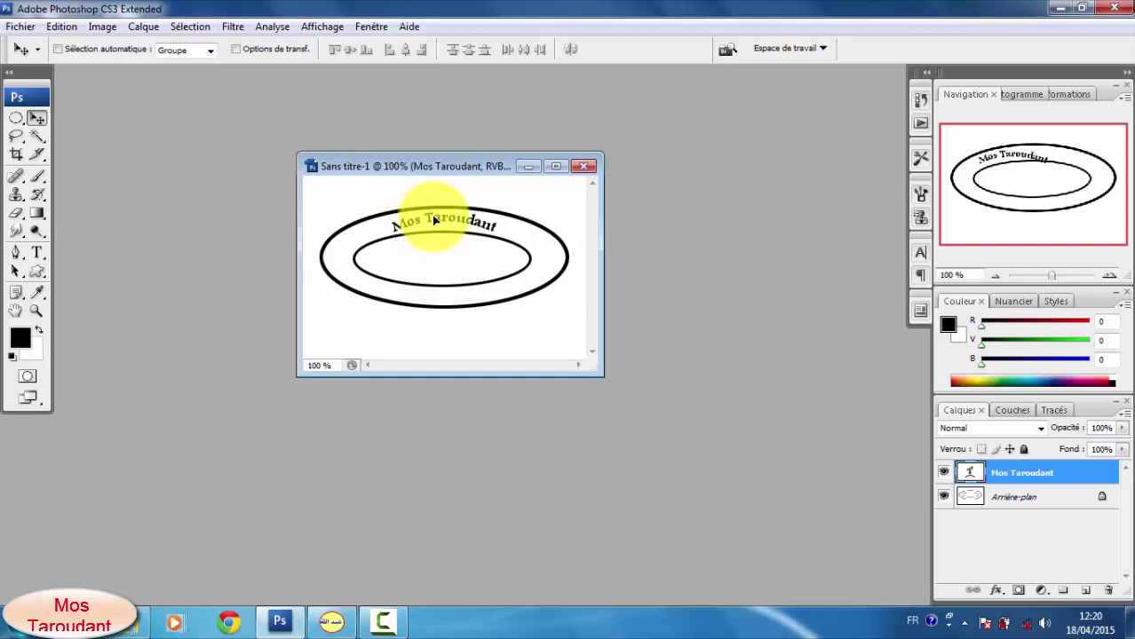
pyautogui.click(39, 254)
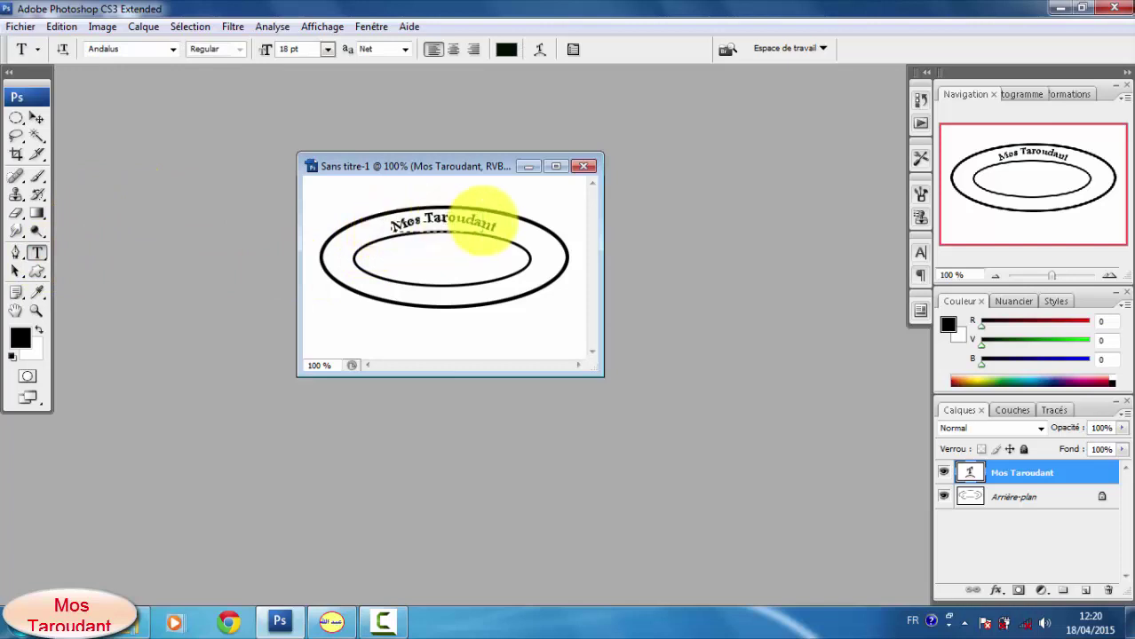
pyautogui.click(36, 118)
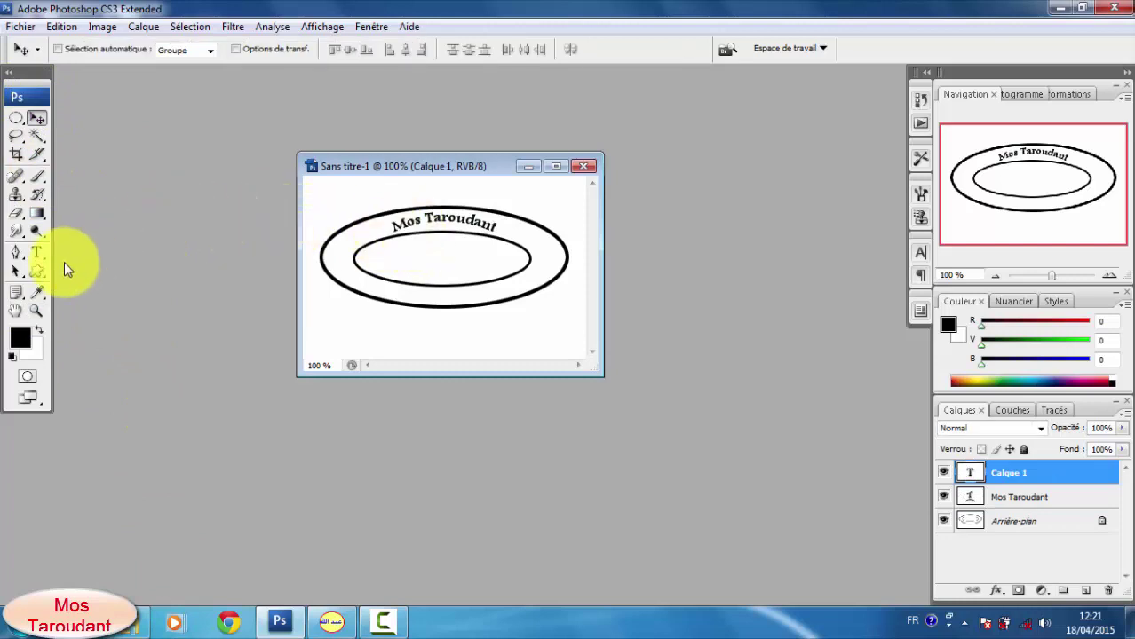
pyautogui.click(37, 252)
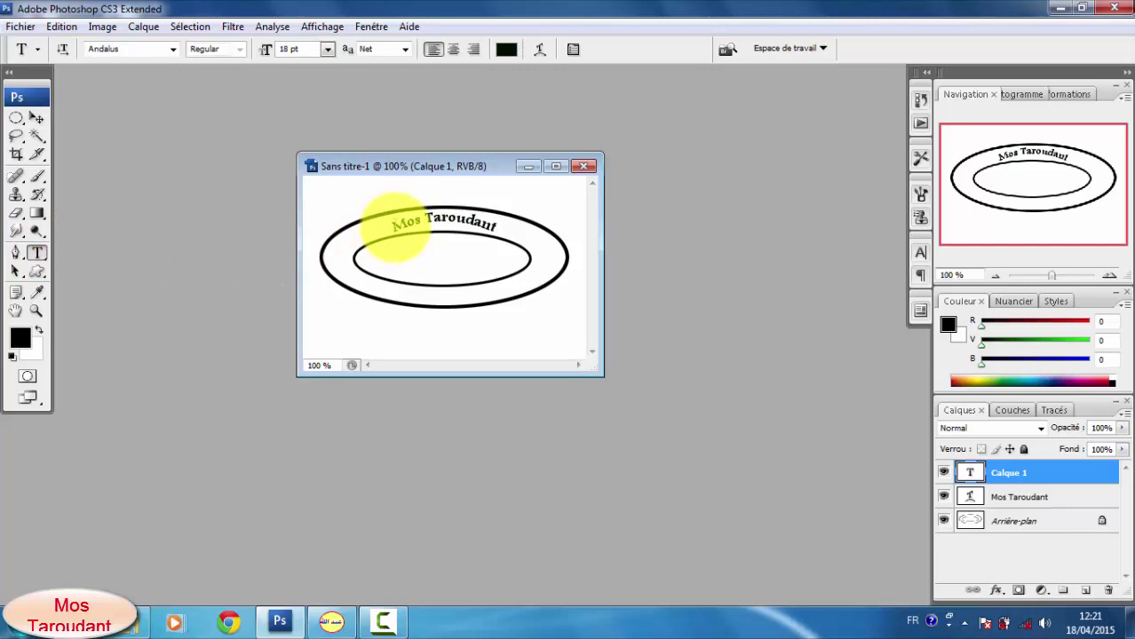
pyautogui.moveTo(395, 226); pyautogui.dragTo(515, 226)
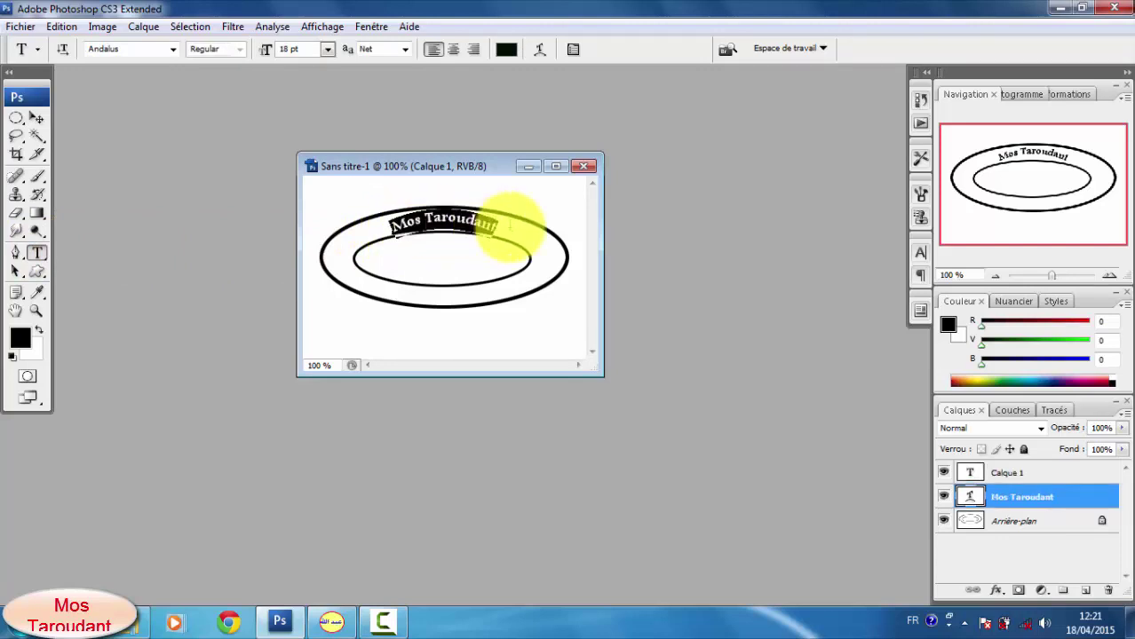
# - Rewarp the Mos Taroudant arc to +19 inflexion, -15 horizontal and -13 vertical distortion
pyautogui.click(540, 48)
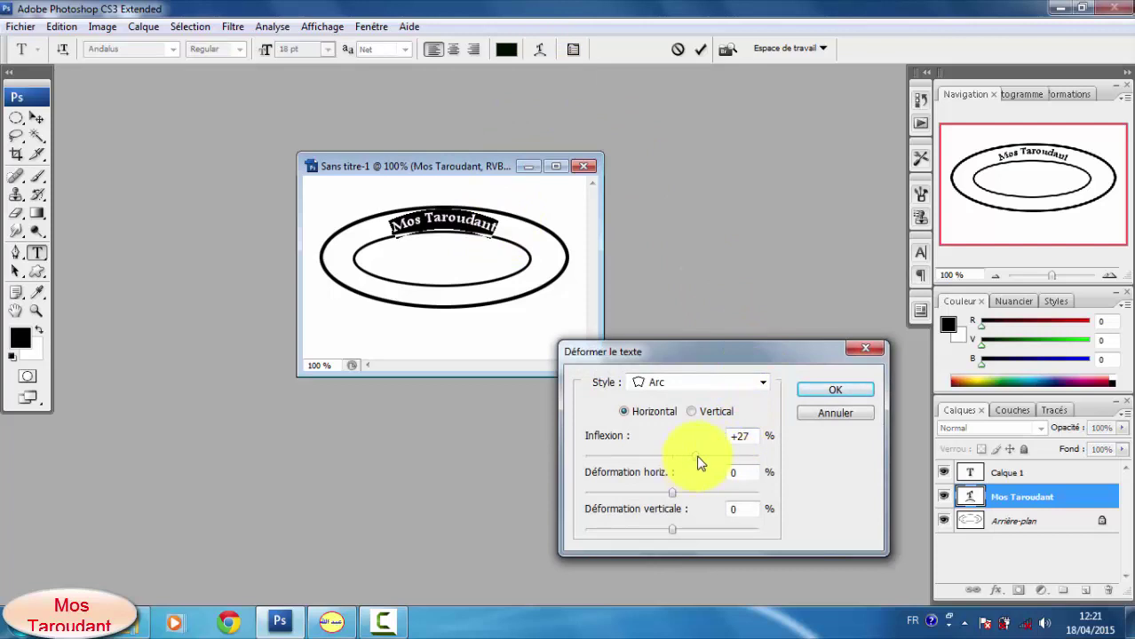
pyautogui.moveTo(695, 456); pyautogui.dragTo(688, 454)
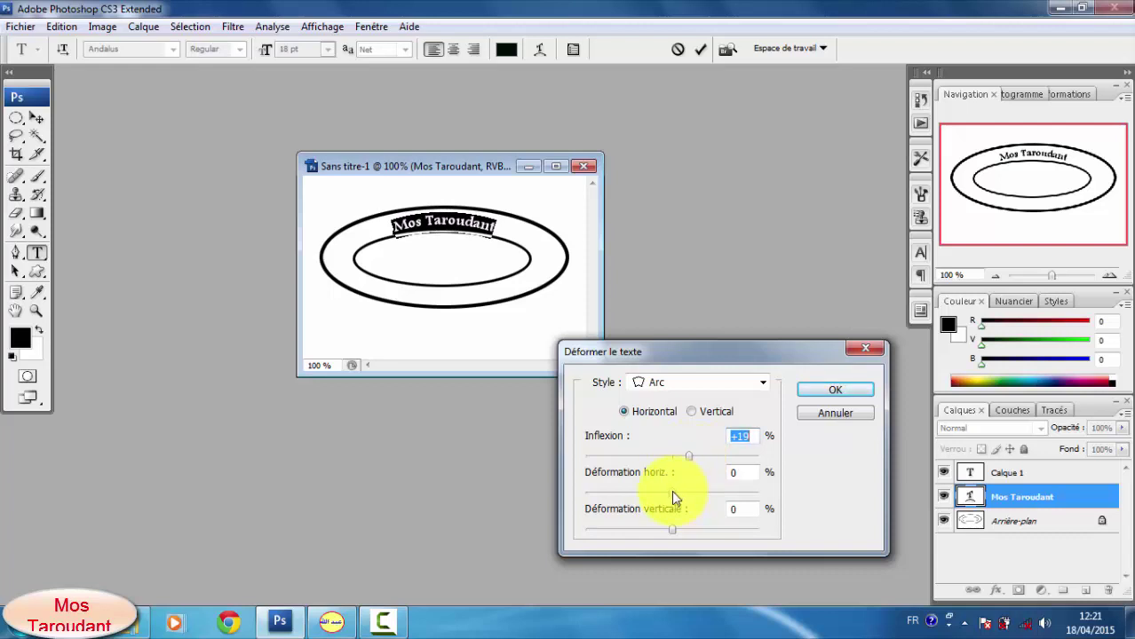
pyautogui.moveTo(671, 491); pyautogui.dragTo(663, 491)
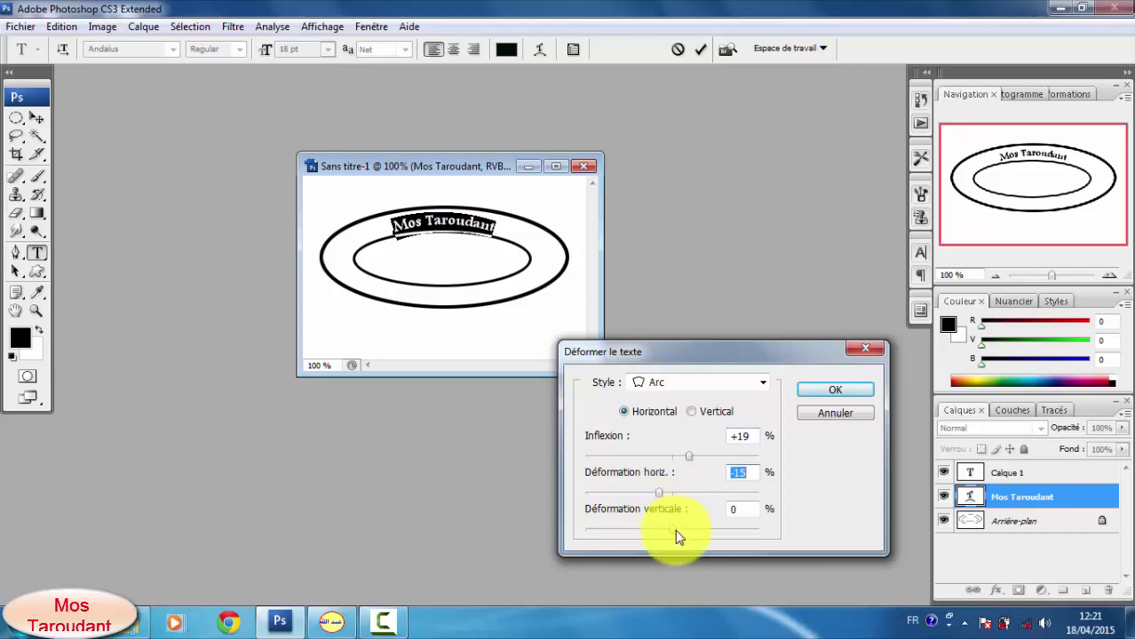
pyautogui.click(675, 529)
pyautogui.moveTo(674, 529); pyautogui.dragTo(671, 529)
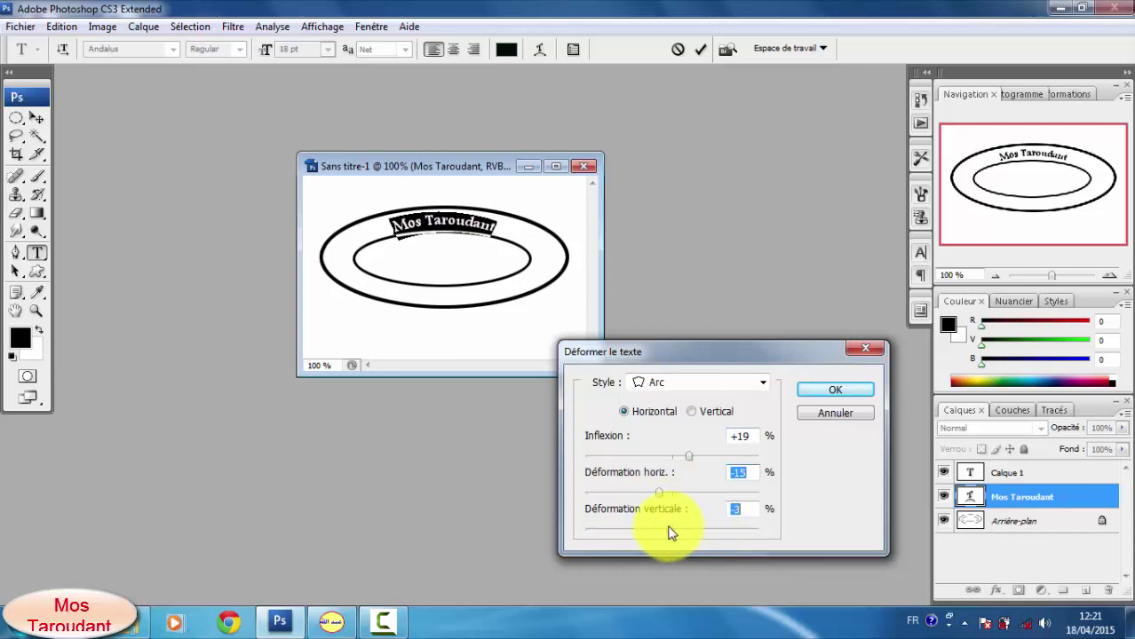
pyautogui.moveTo(671, 531); pyautogui.dragTo(661, 531)
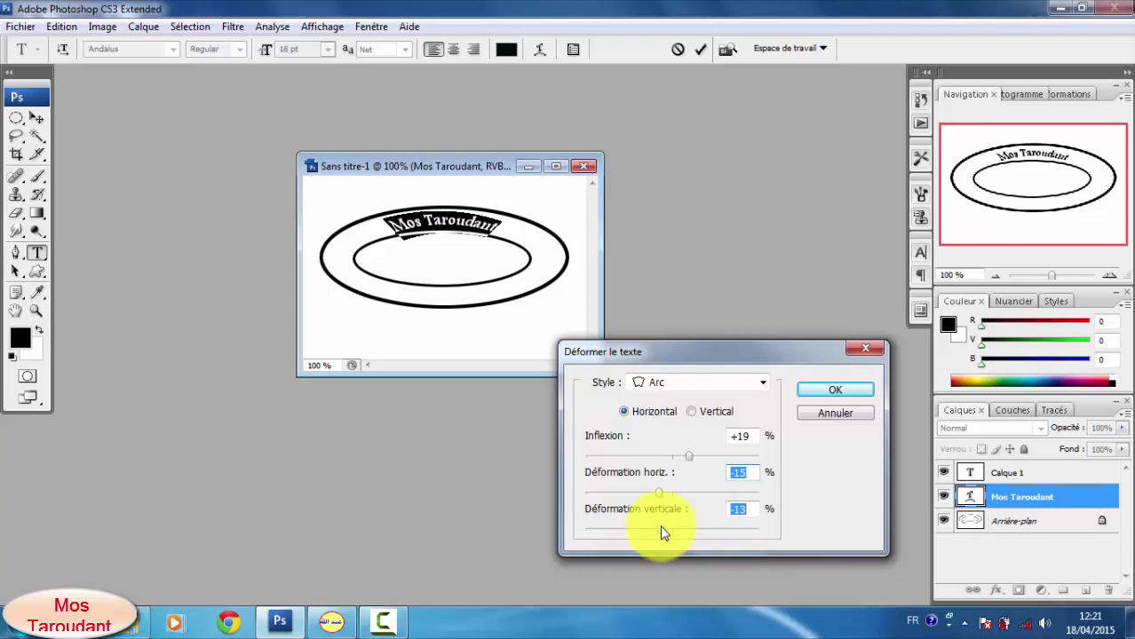
pyautogui.click(817, 391)
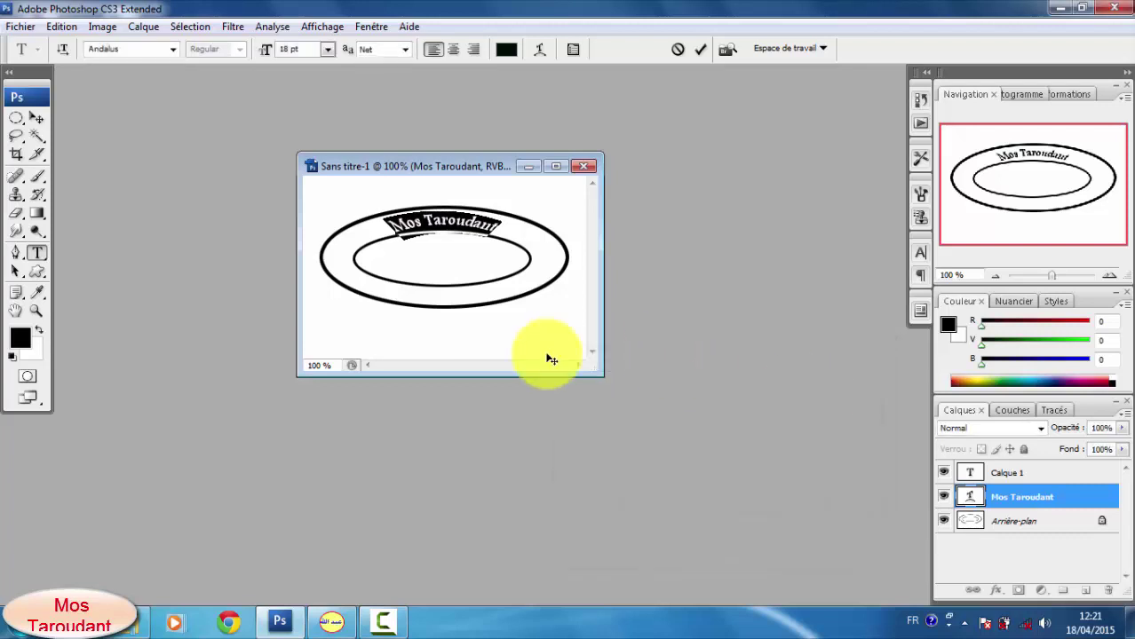
# - Set the arched Mos Taroudant text to 18 pt and commit it
pyautogui.click(326, 52)
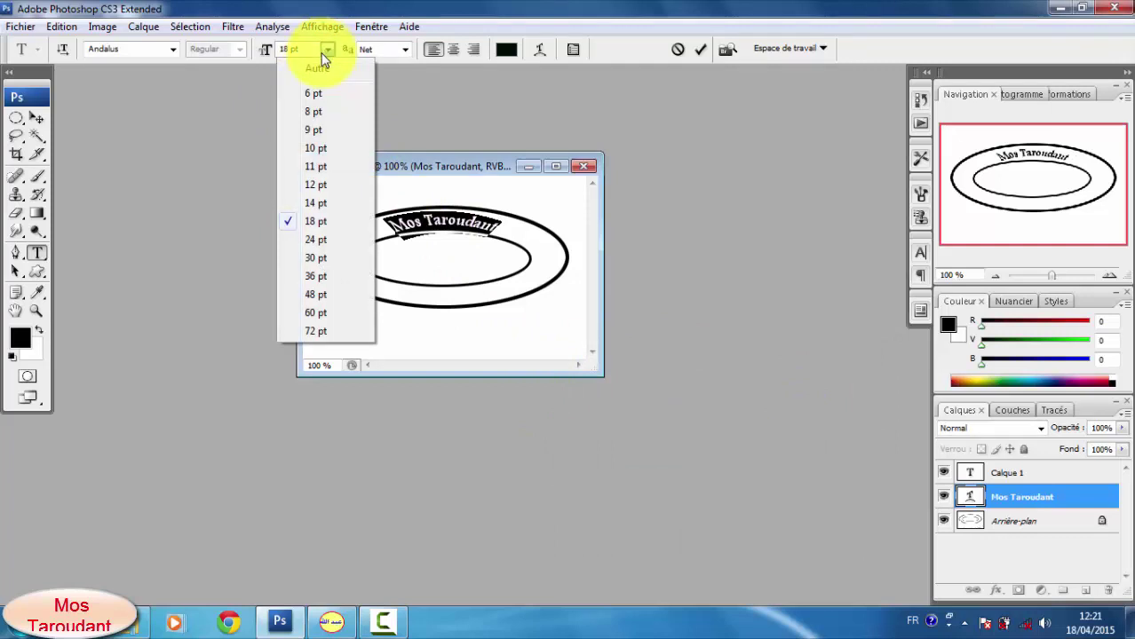
pyautogui.click(313, 240)
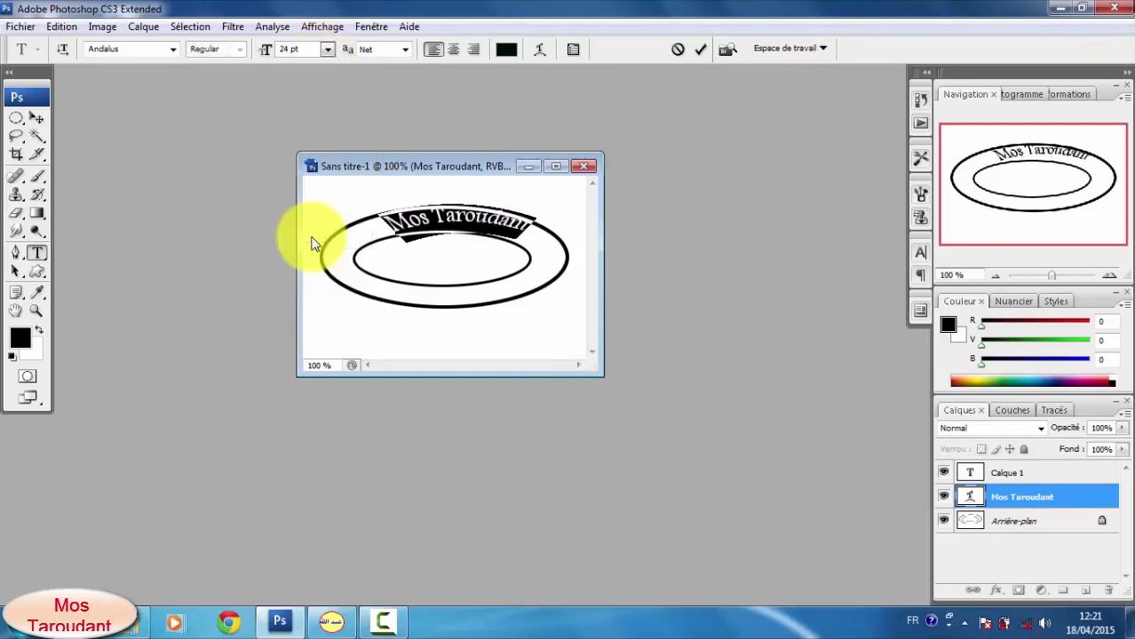
pyautogui.click(327, 50)
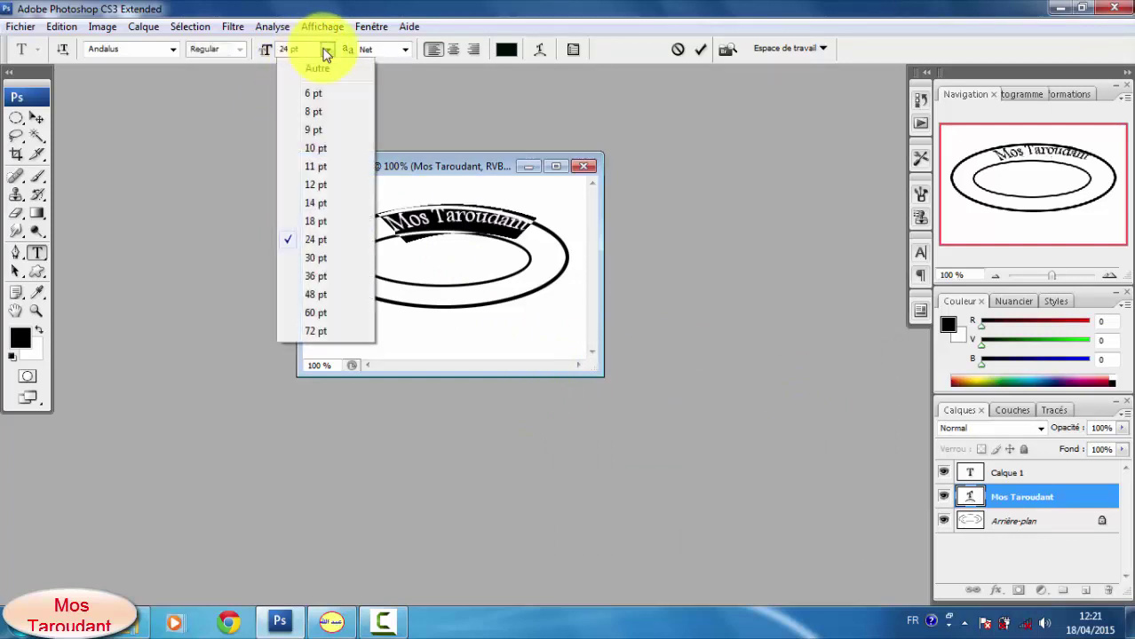
pyautogui.click(316, 221)
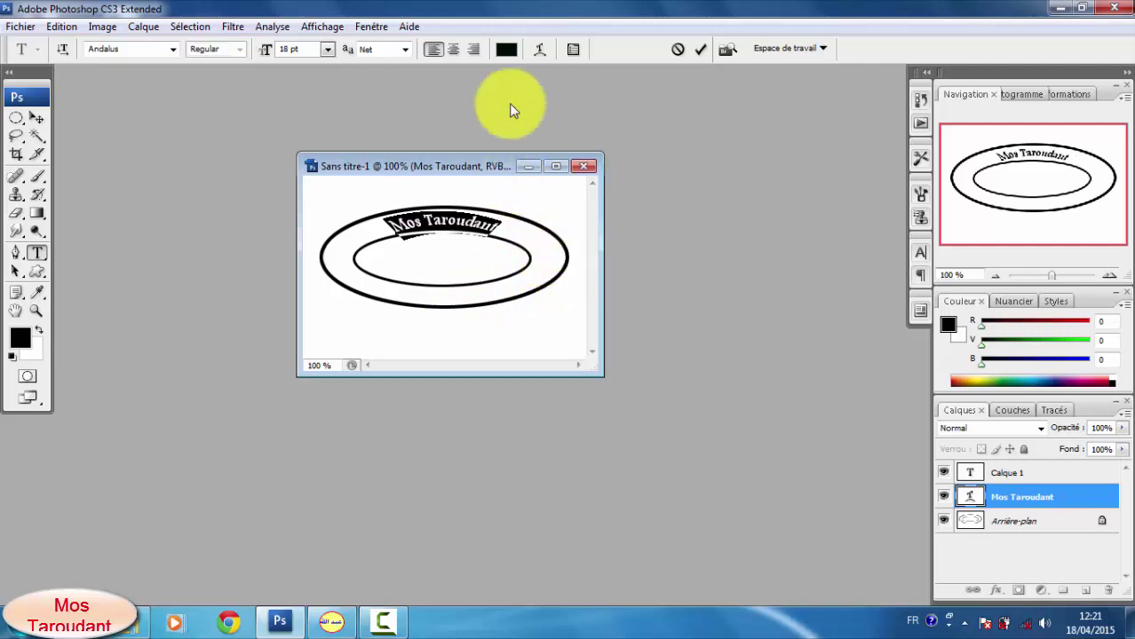
pyautogui.click(36, 118)
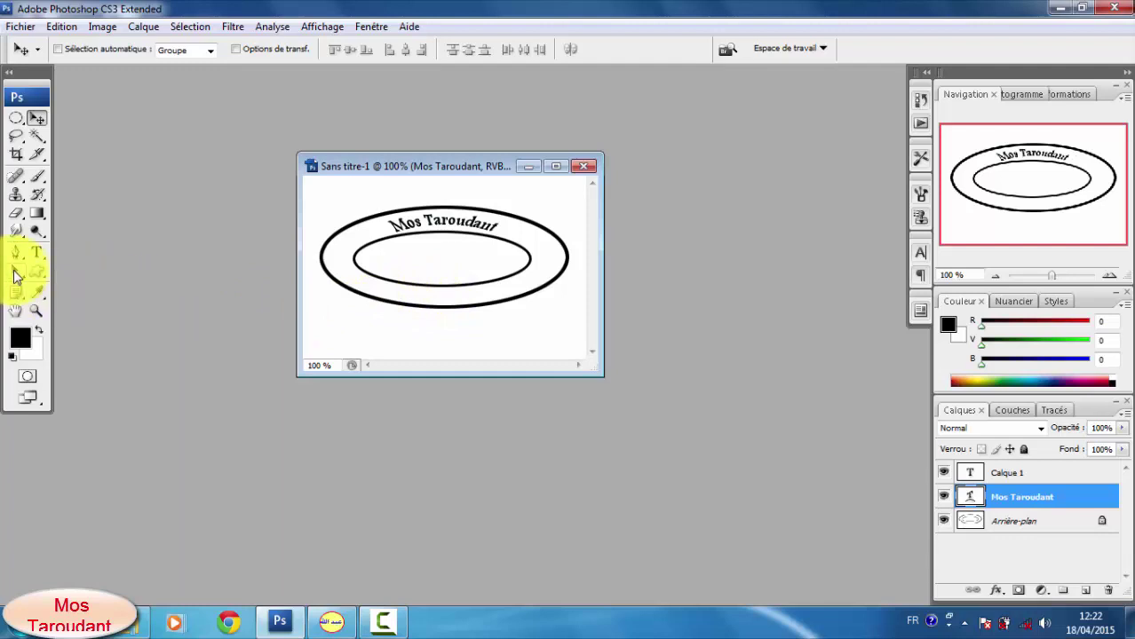
# - Type 'Photoshop Tuto' below the inner ring as horizontal text and select it all
pyautogui.click(39, 253)
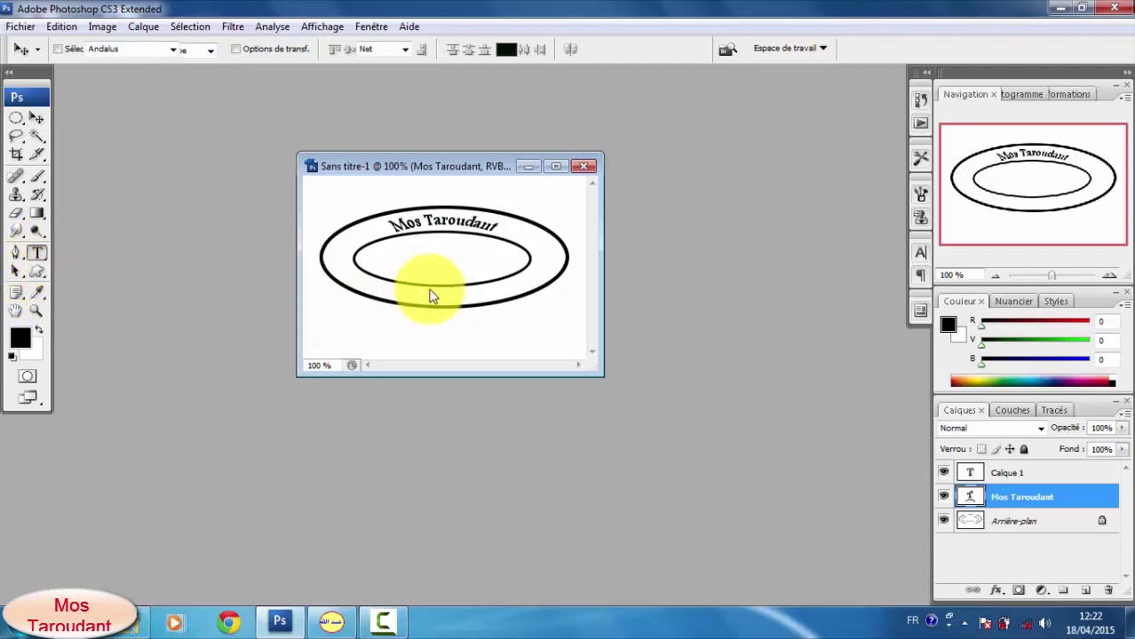
pyautogui.click(422, 294)
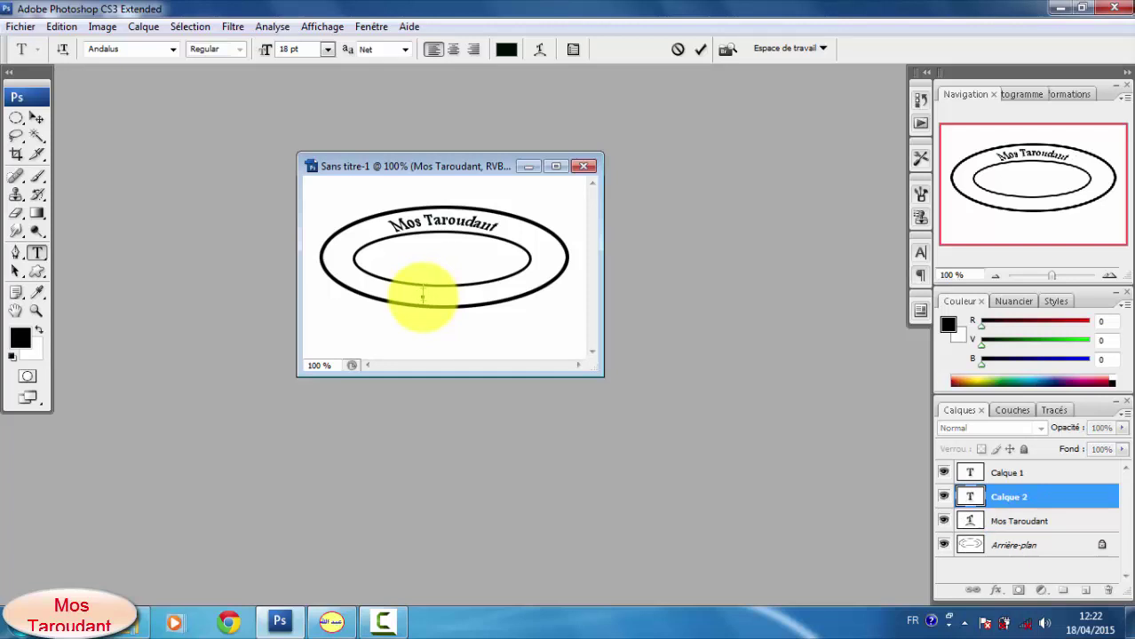
pyautogui.write('P')
pyautogui.write('hotos')
pyautogui.write('hop')
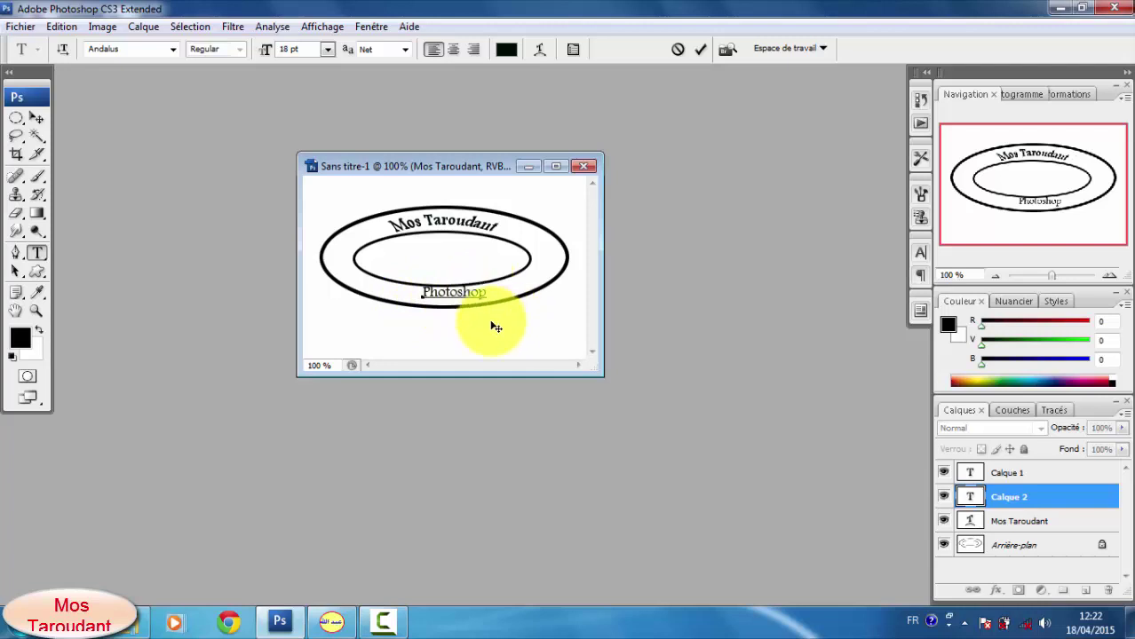
pyautogui.write(' Tuto')
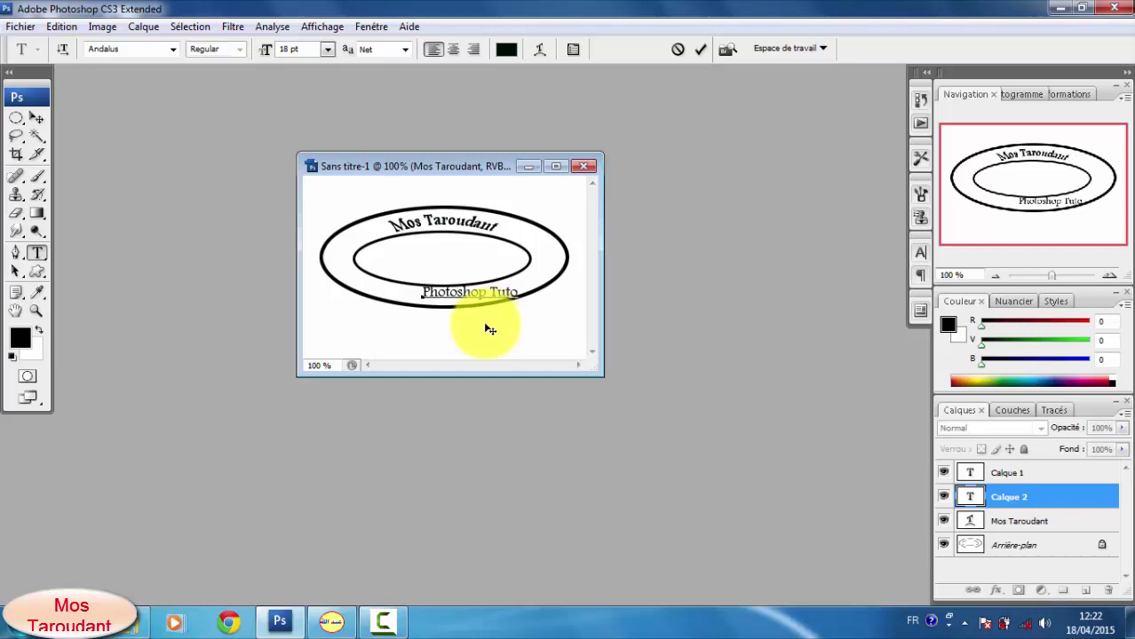
pyautogui.moveTo(423, 293); pyautogui.dragTo(519, 293)
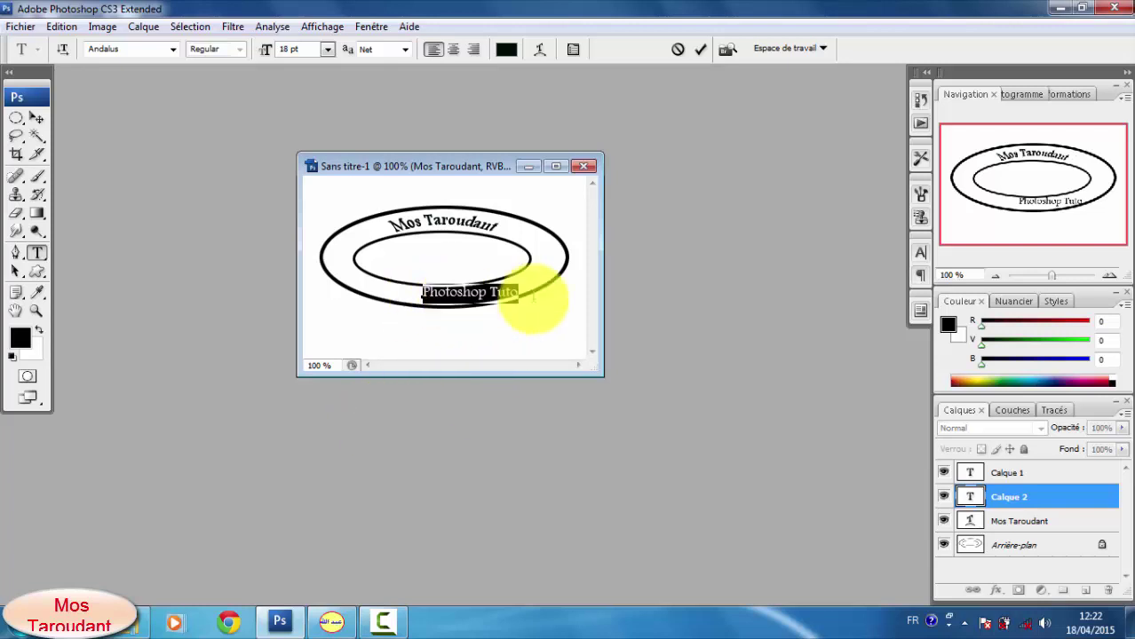
# - Warp Photoshop Tuto with the Arc inférieur style at about +18 inflexion
pyautogui.click(540, 51)
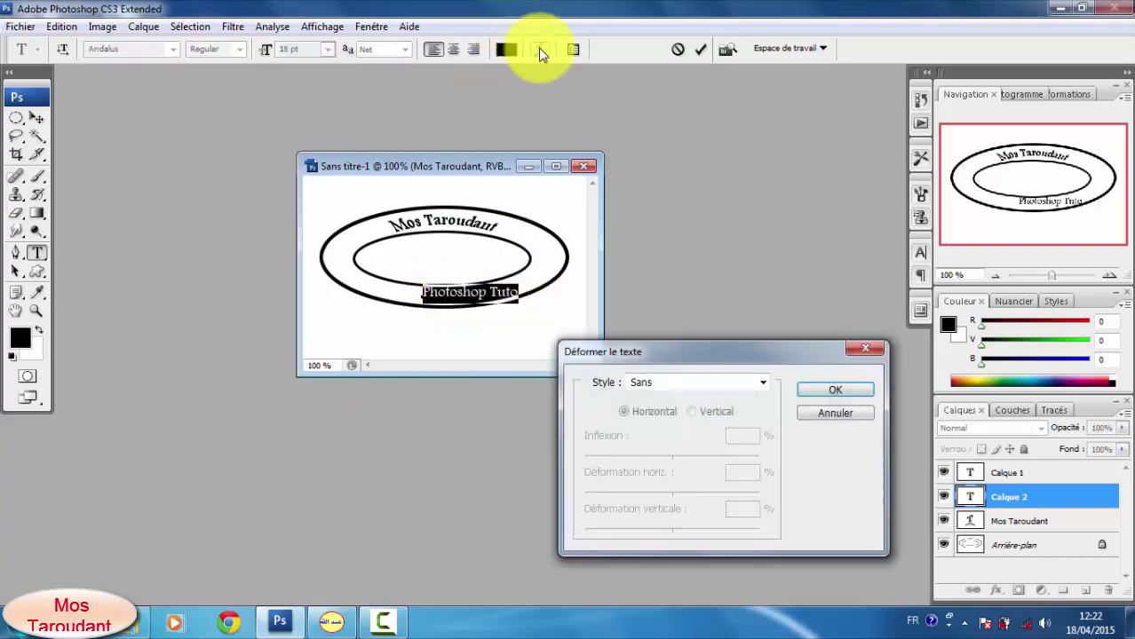
pyautogui.click(764, 388)
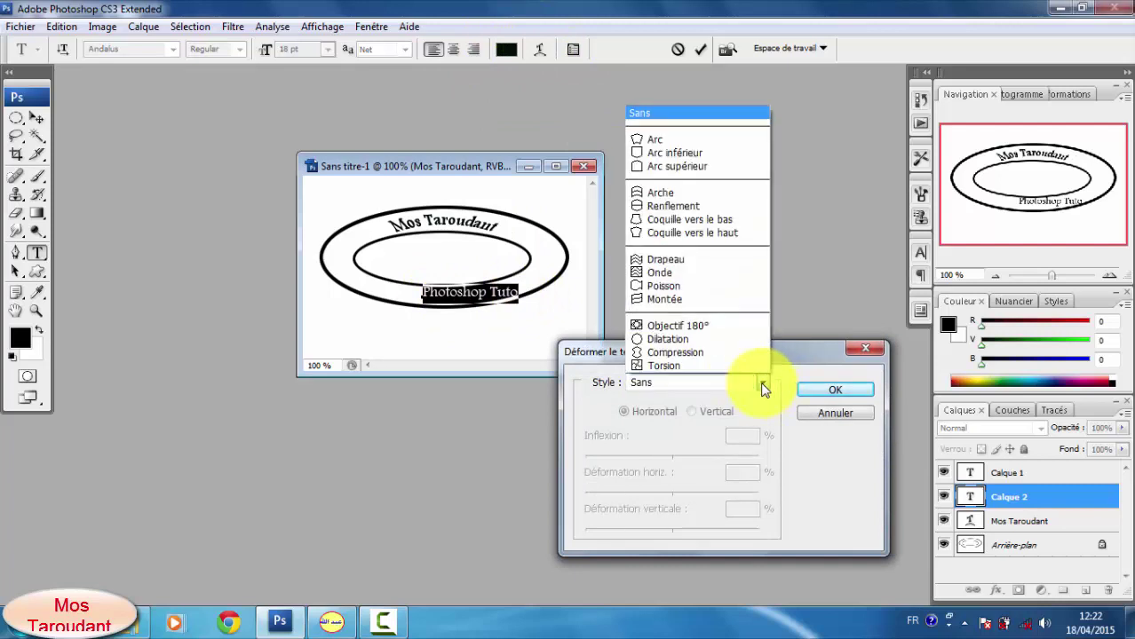
pyautogui.click(690, 154)
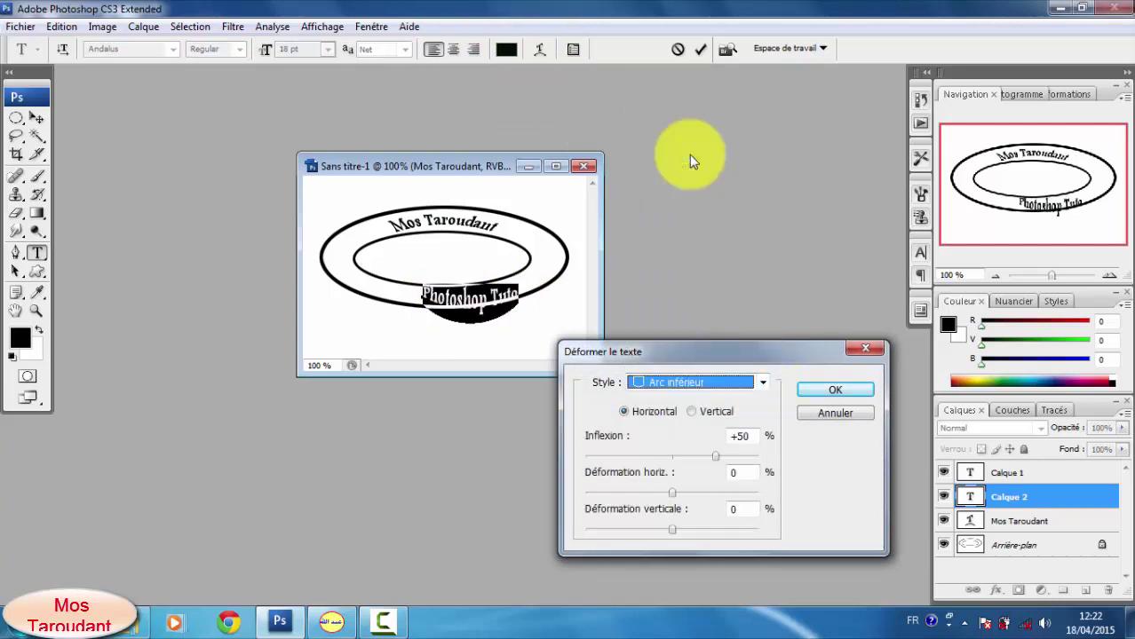
pyautogui.moveTo(718, 459); pyautogui.dragTo(688, 466)
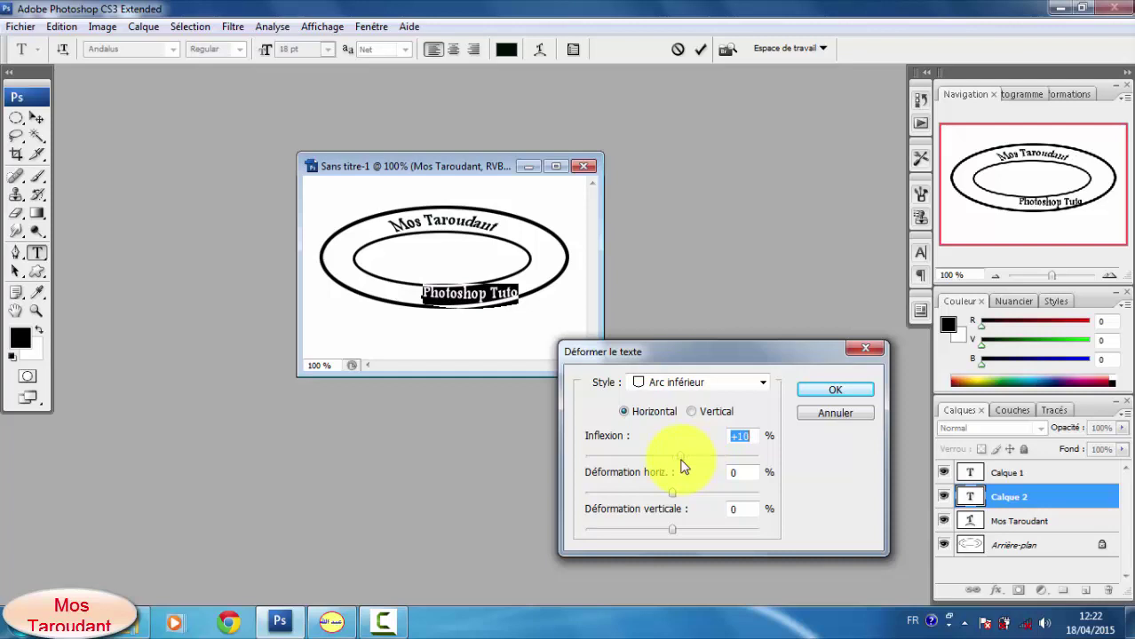
pyautogui.moveTo(682, 468); pyautogui.dragTo(689, 466)
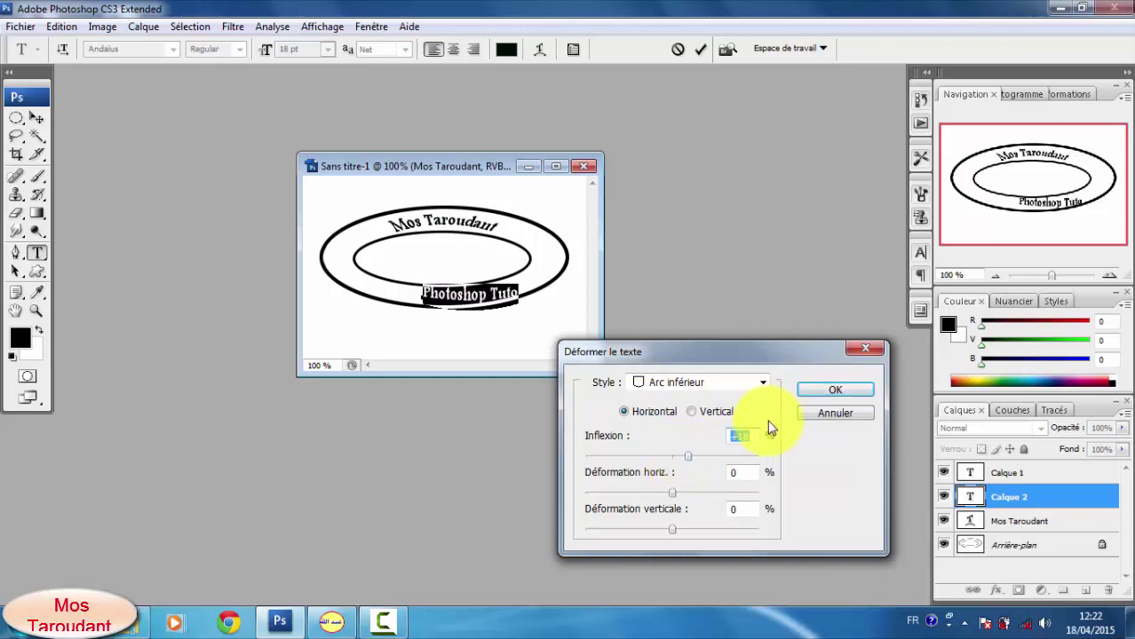
pyautogui.click(833, 391)
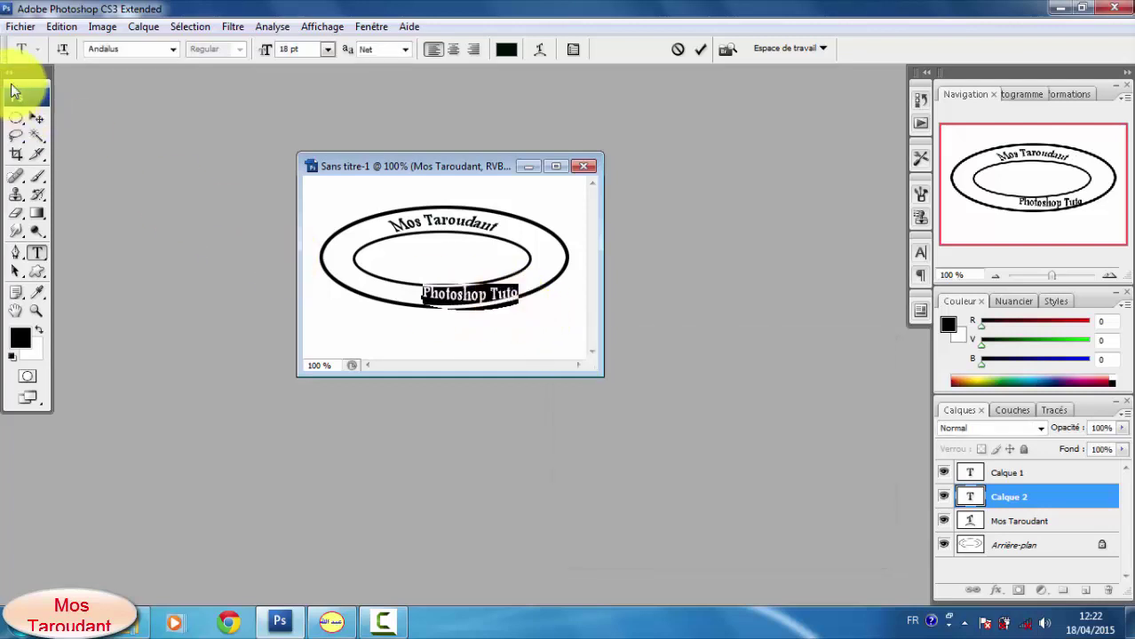
# - Centre the Photoshop Tuto text in the stamp's bottom band
pyautogui.click(37, 119)
pyautogui.moveTo(464, 299); pyautogui.dragTo(444, 296)
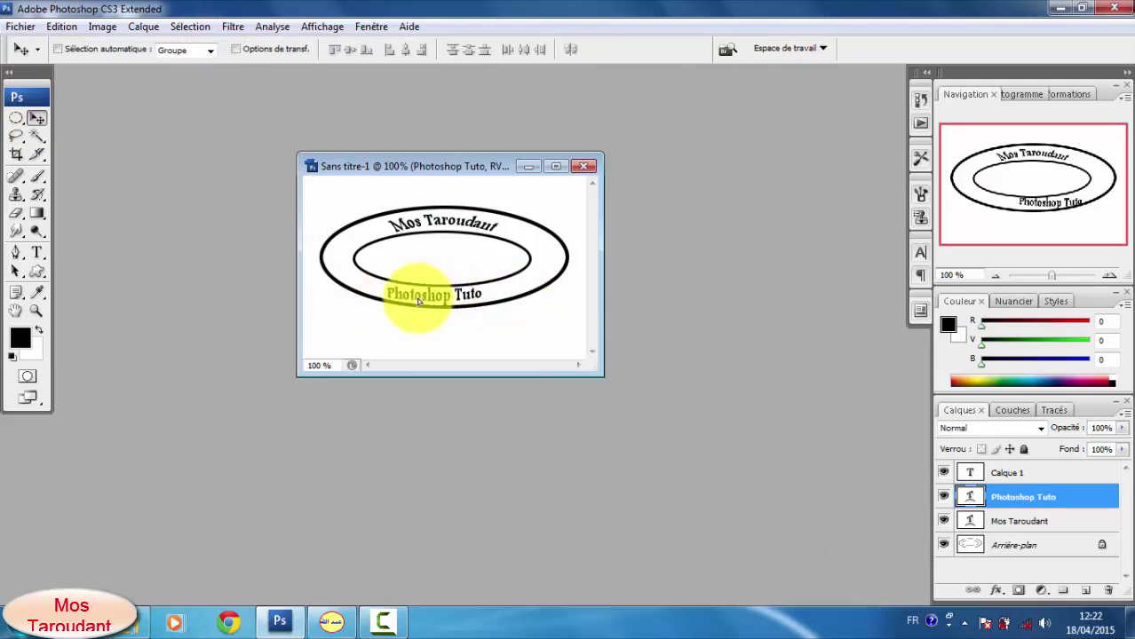
pyautogui.moveTo(441, 300); pyautogui.dragTo(439, 303)
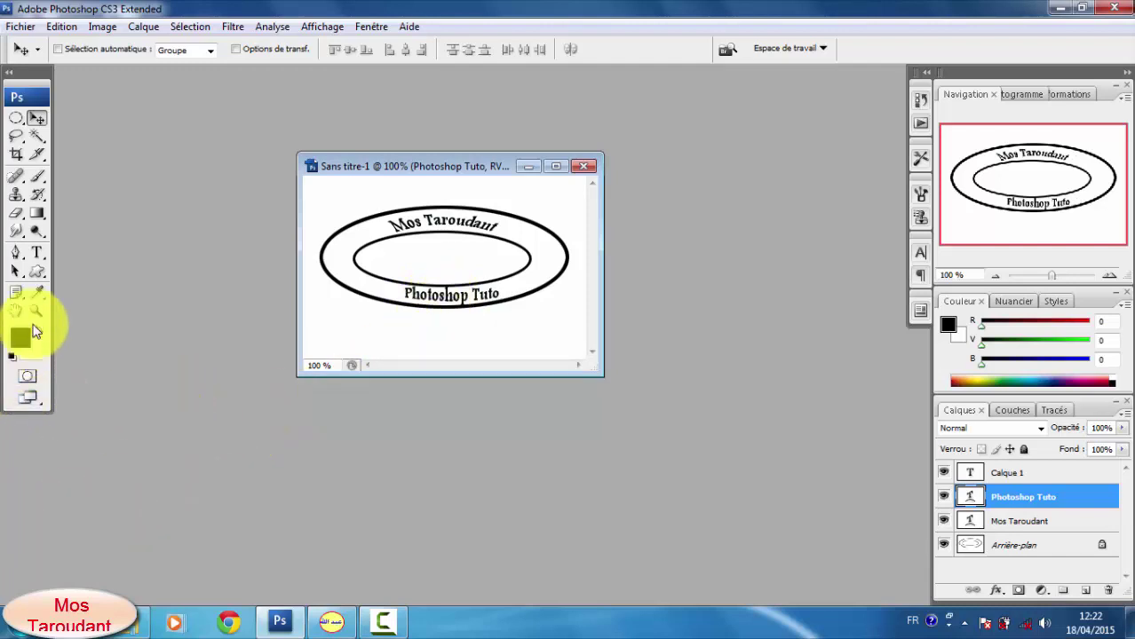
# - Choose the filled five-point star as the custom shape
pyautogui.click(37, 271)
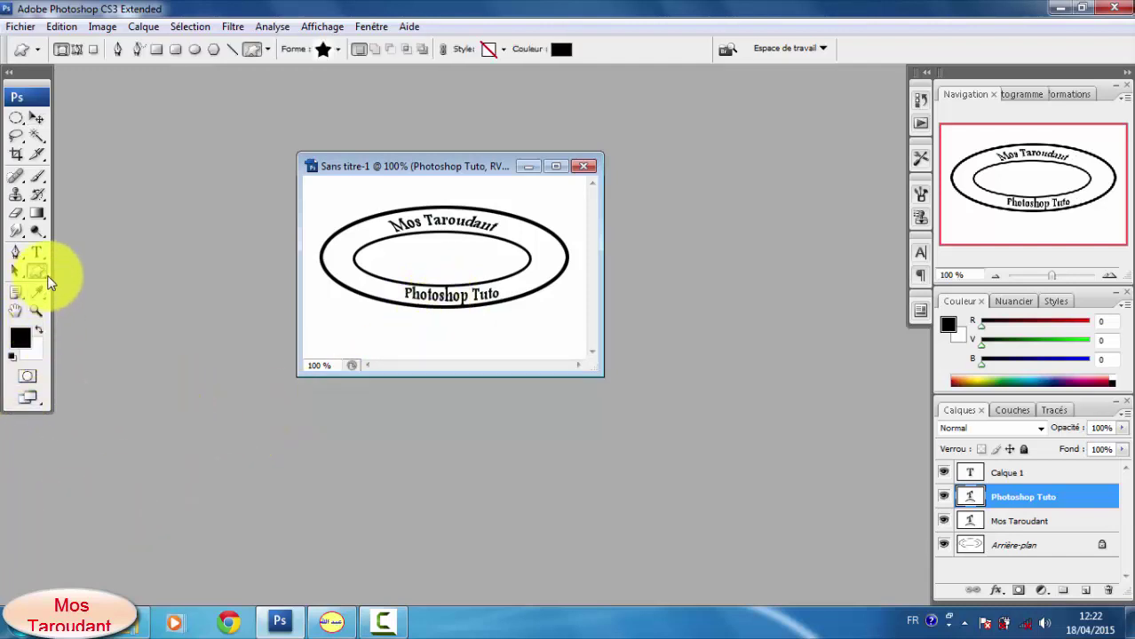
pyautogui.click(339, 50)
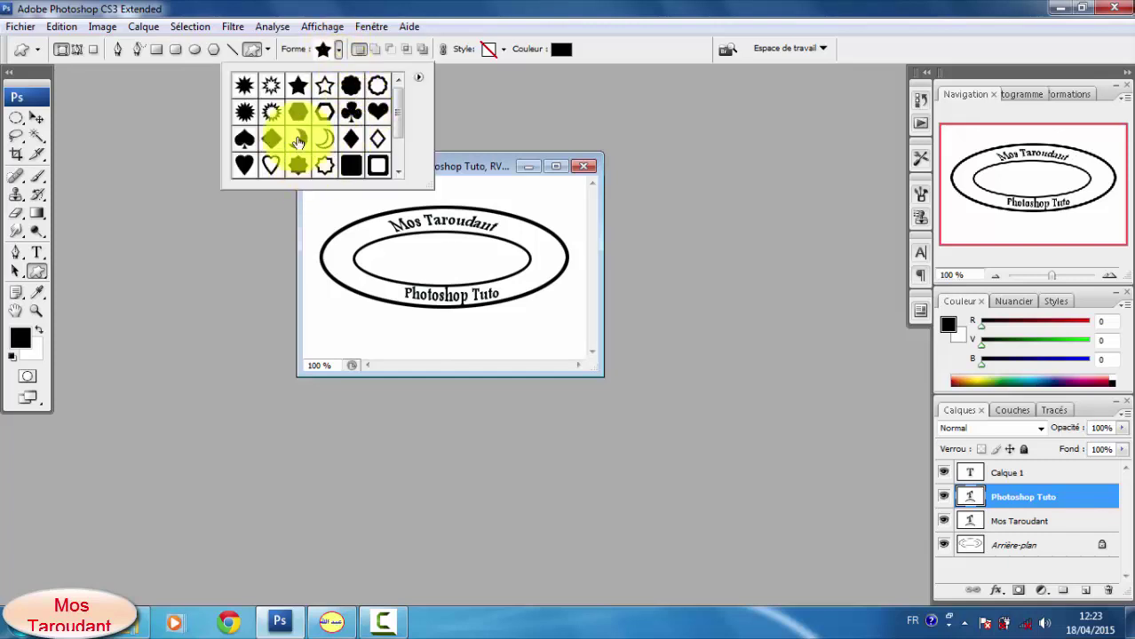
pyautogui.click(297, 86)
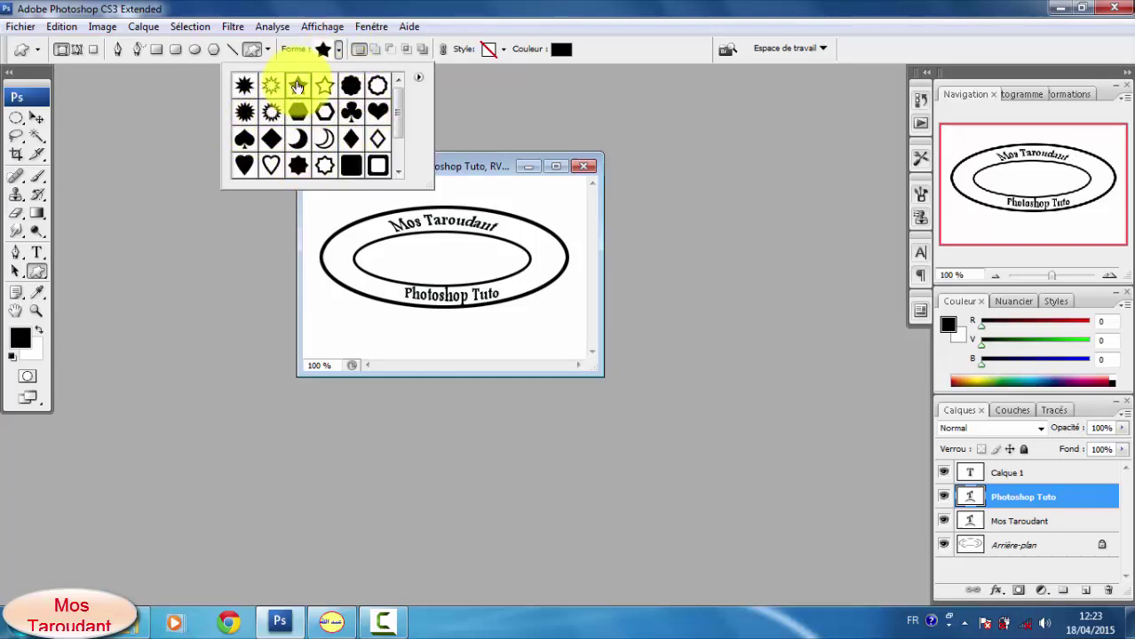
pyautogui.click(333, 249)
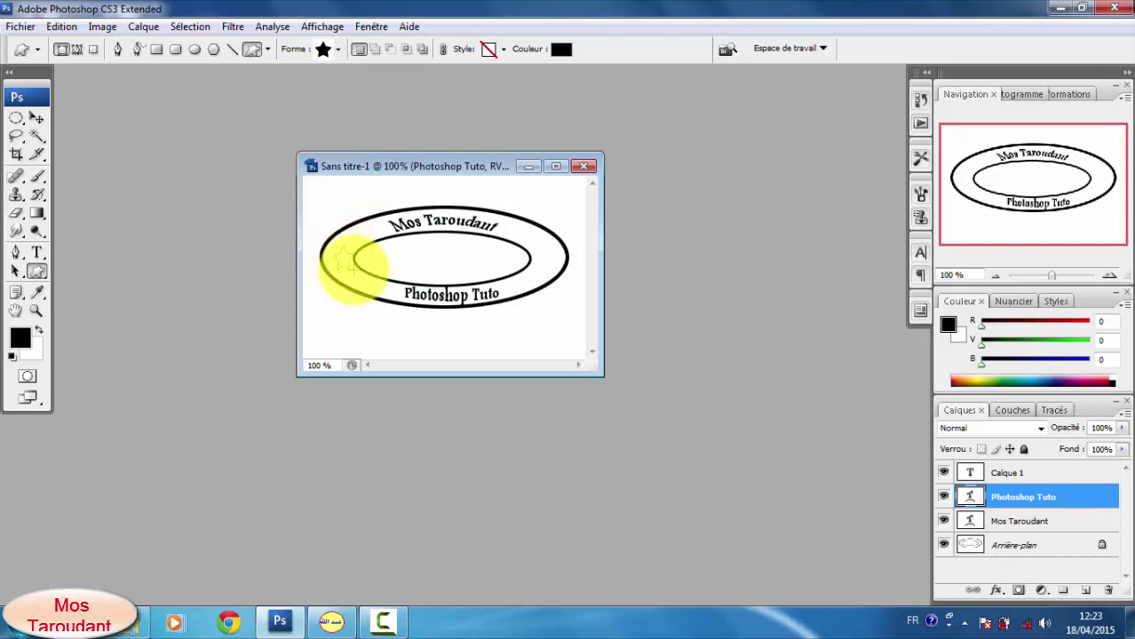
# - Draw small black stars at the stamp's left and right sides, nudging the right one
pyautogui.moveTo(335, 249); pyautogui.dragTo(346, 263)
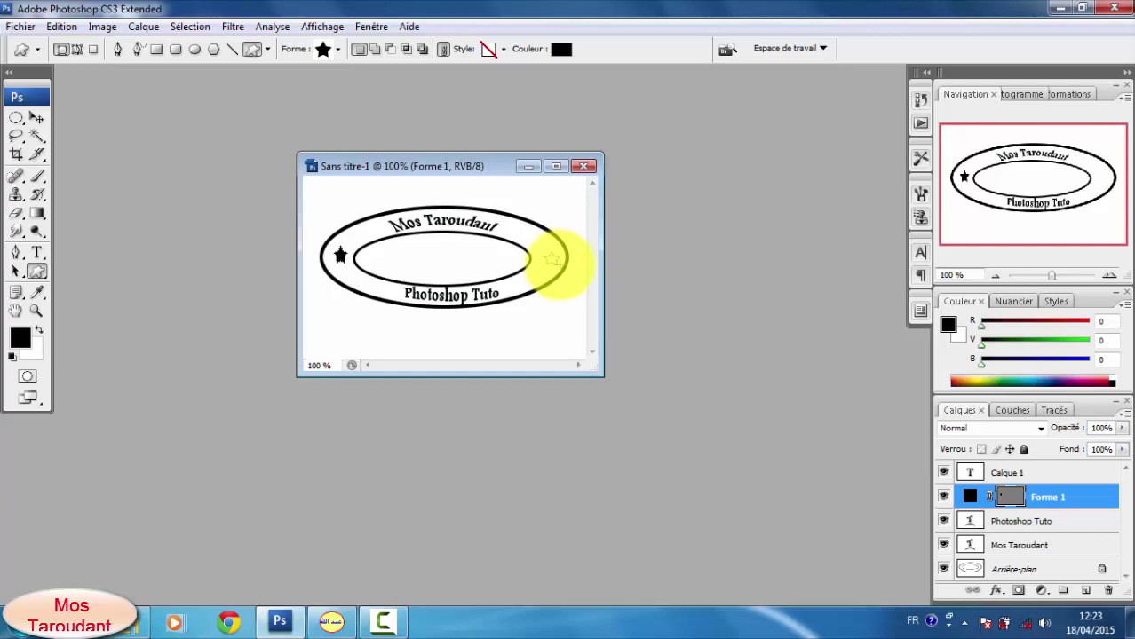
pyautogui.moveTo(544, 252); pyautogui.dragTo(560, 266)
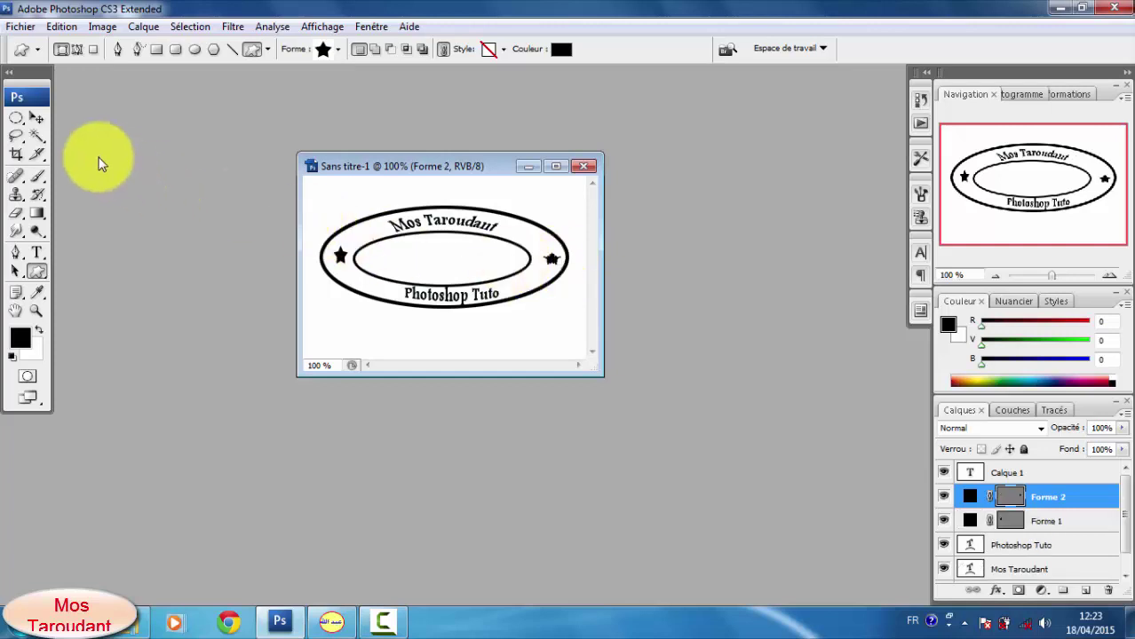
pyautogui.click(36, 118)
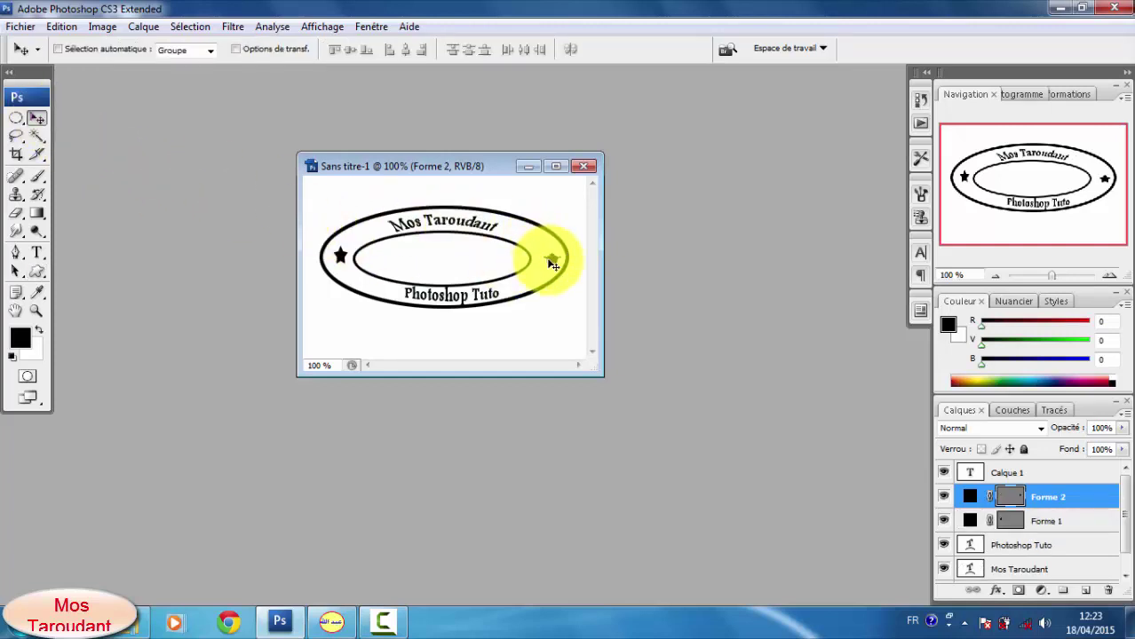
pyautogui.moveTo(551, 263); pyautogui.dragTo(555, 261)
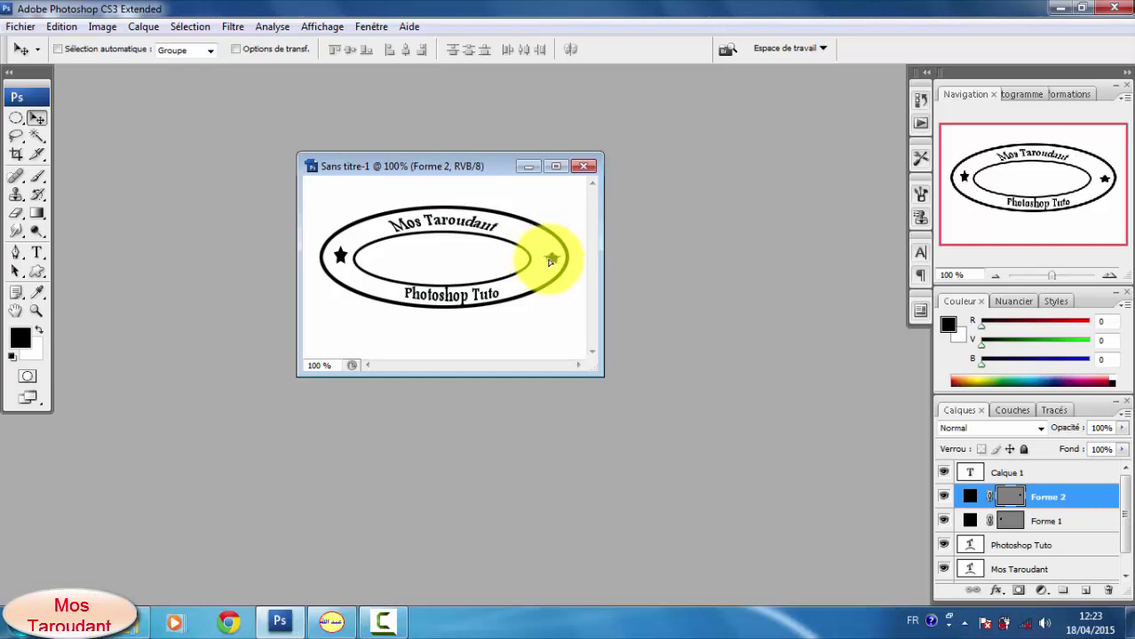